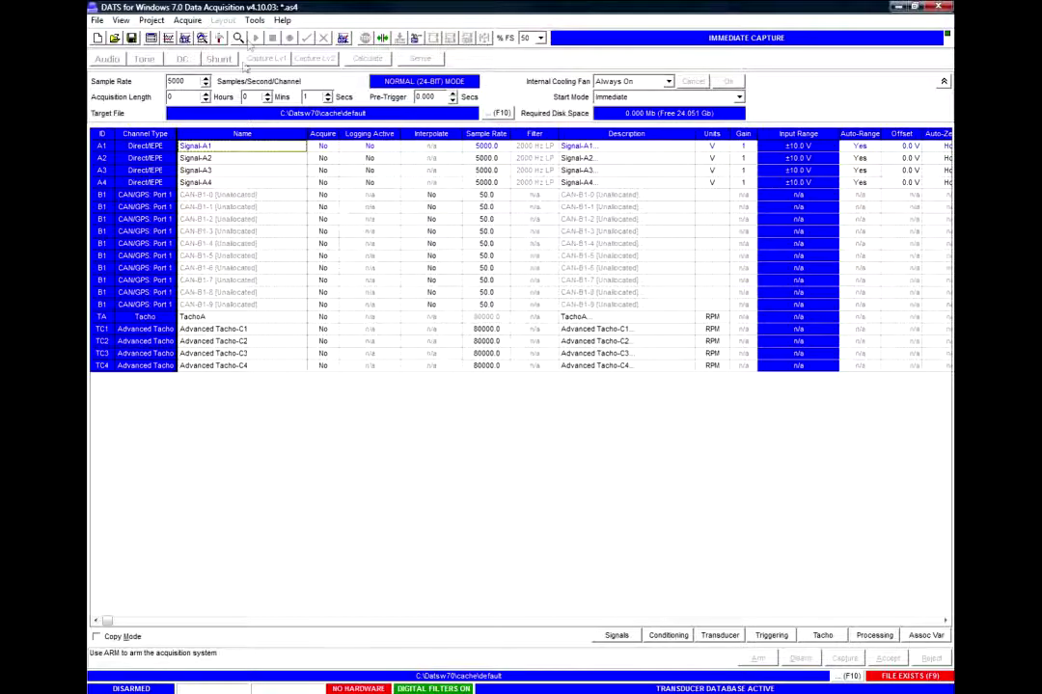
In the General options, keep Port 1 Messages at 10 and set Port 2 Messages to 5.
{"action": "left_click", "coordinate": [255, 20]}
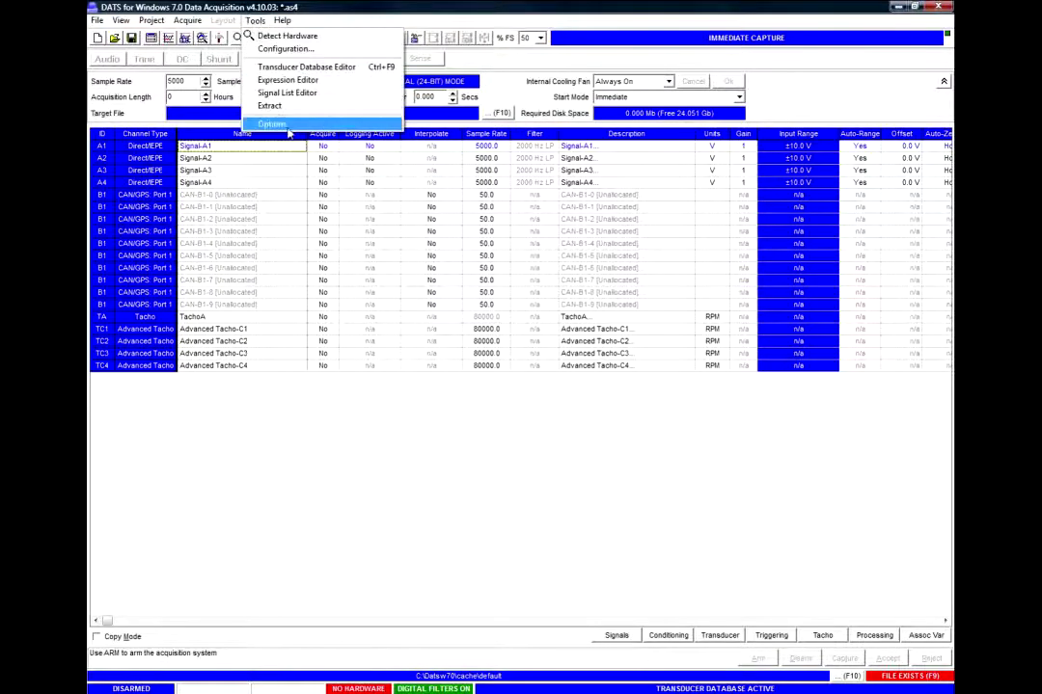
{"action": "left_click", "coordinate": [272, 123]}
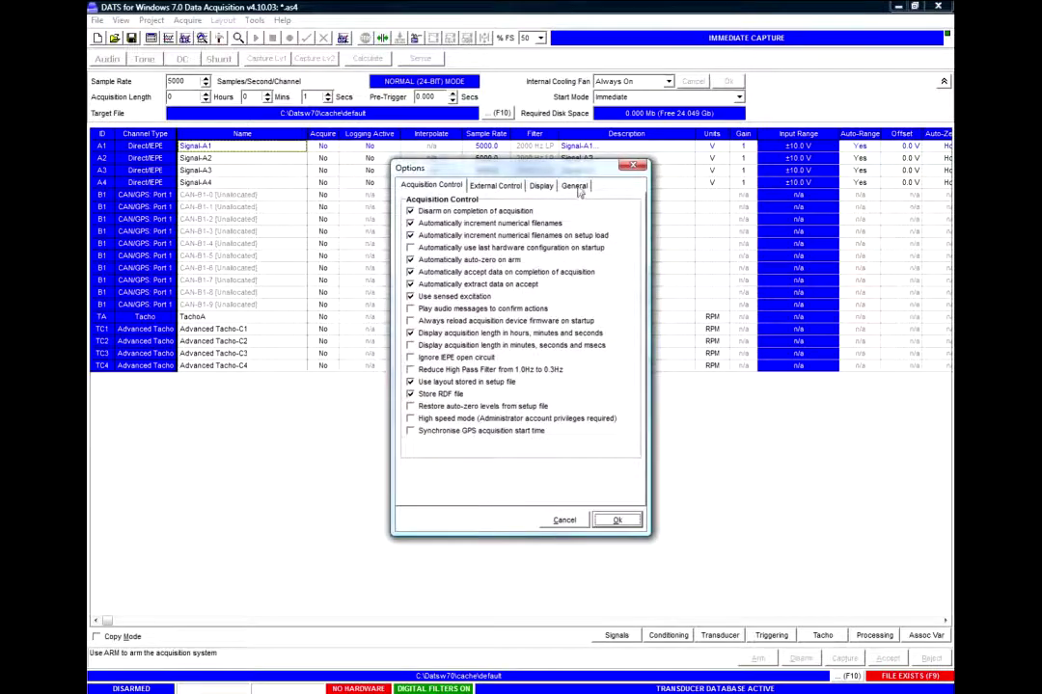
{"action": "left_click", "coordinate": [577, 186]}
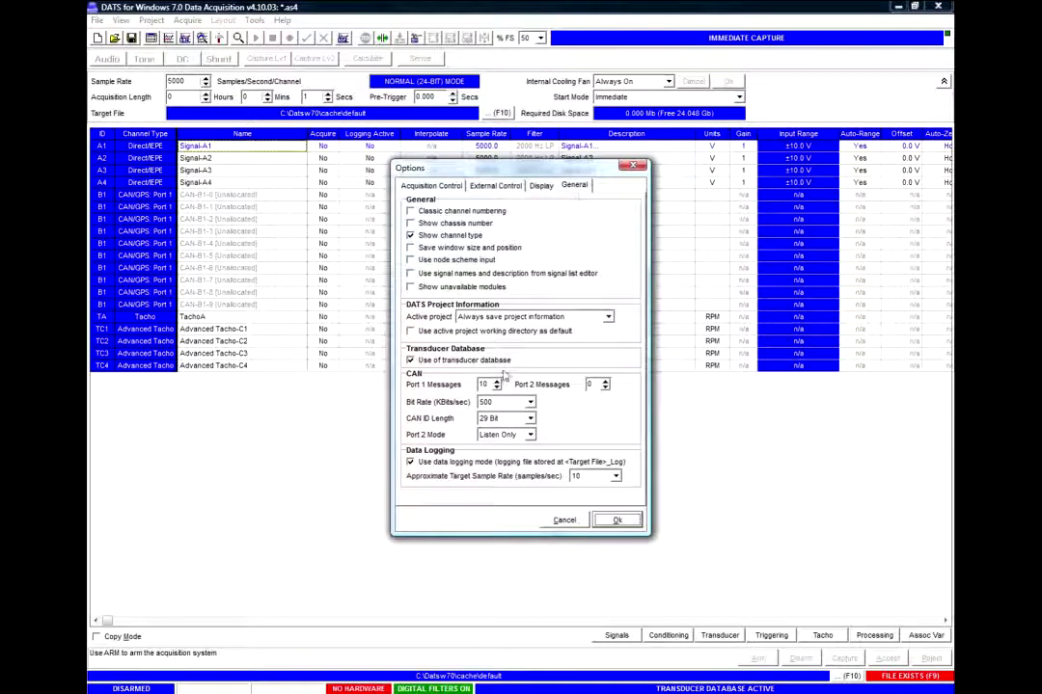
{"action": "left_click", "coordinate": [496, 383]}
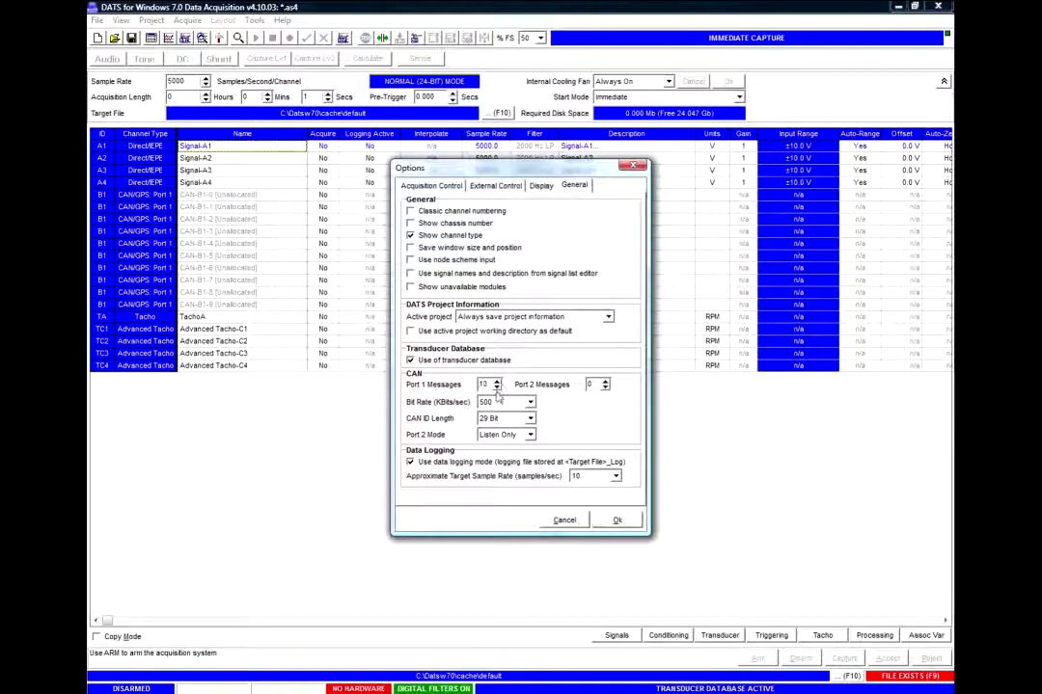
{"action": "left_click", "coordinate": [497, 387]}
{"action": "left_click", "coordinate": [498, 387]}
{"action": "left_click", "coordinate": [497, 387]}
{"action": "left_click", "coordinate": [605, 384]}
{"action": "left_click", "coordinate": [604, 384]}
{"action": "left_click", "coordinate": [605, 384]}
{"action": "left_click", "coordinate": [605, 384]}
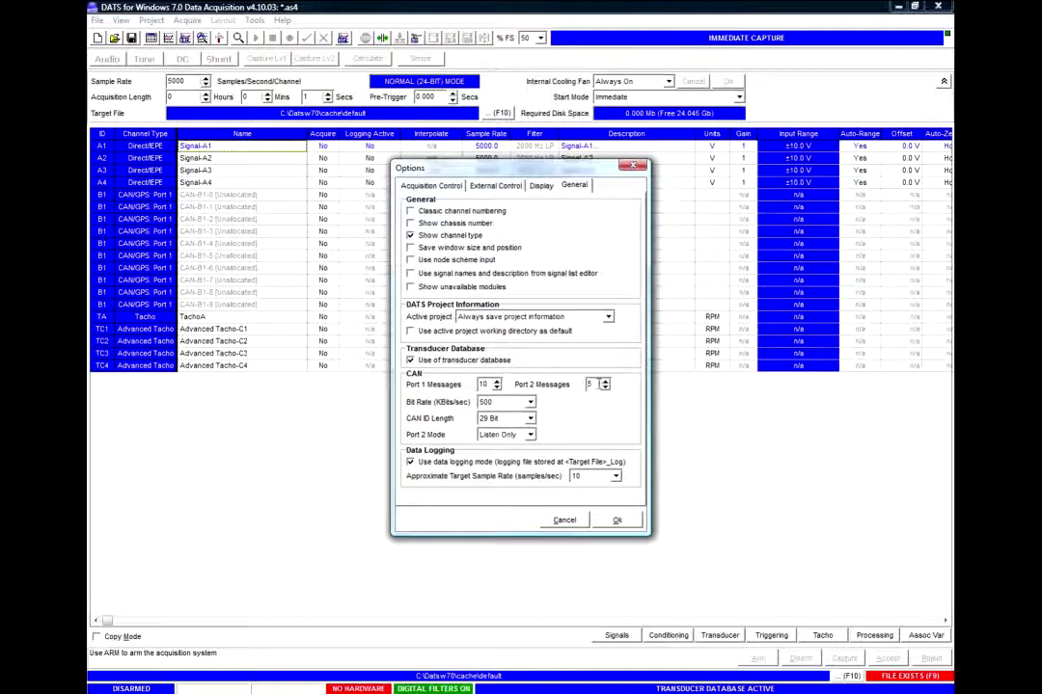
{"action": "left_click", "coordinate": [622, 521]}
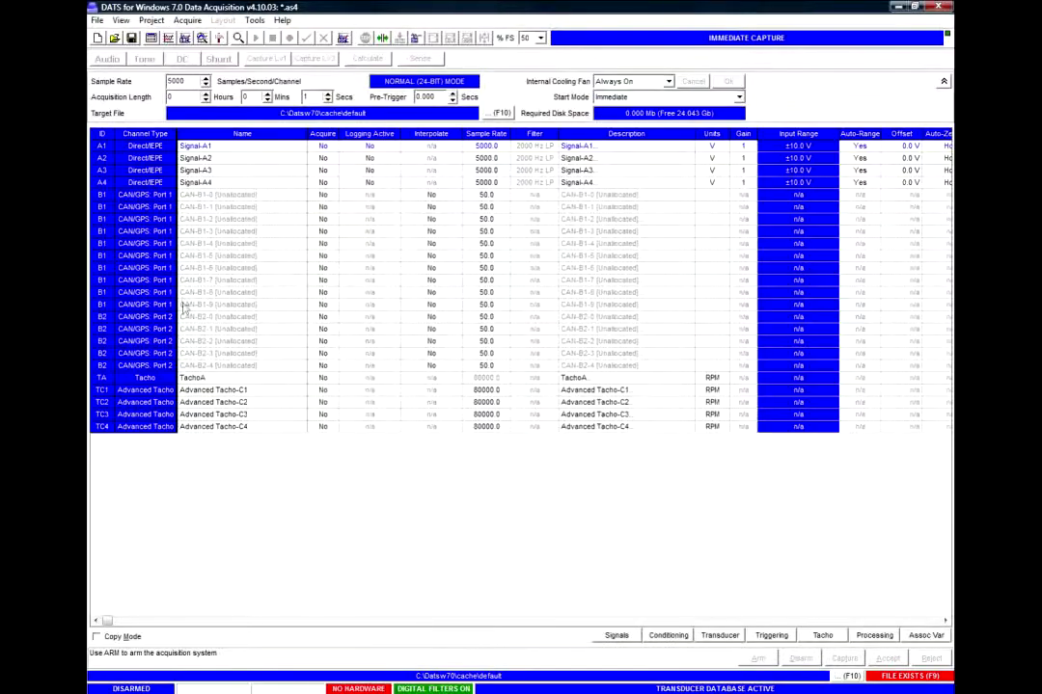
In the General options, keep 500 kbit/s and Listen Only, and reduce Port 2 Messages to 0.
{"action": "left_click", "coordinate": [254, 20]}
{"action": "left_click", "coordinate": [273, 123]}
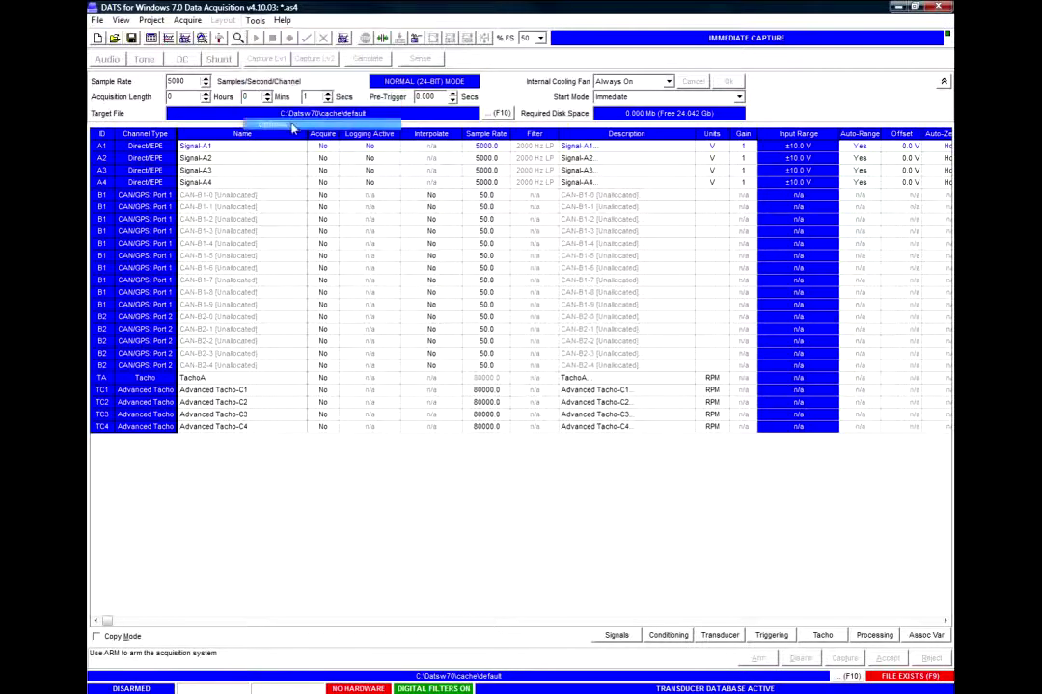
{"action": "left_click", "coordinate": [574, 185]}
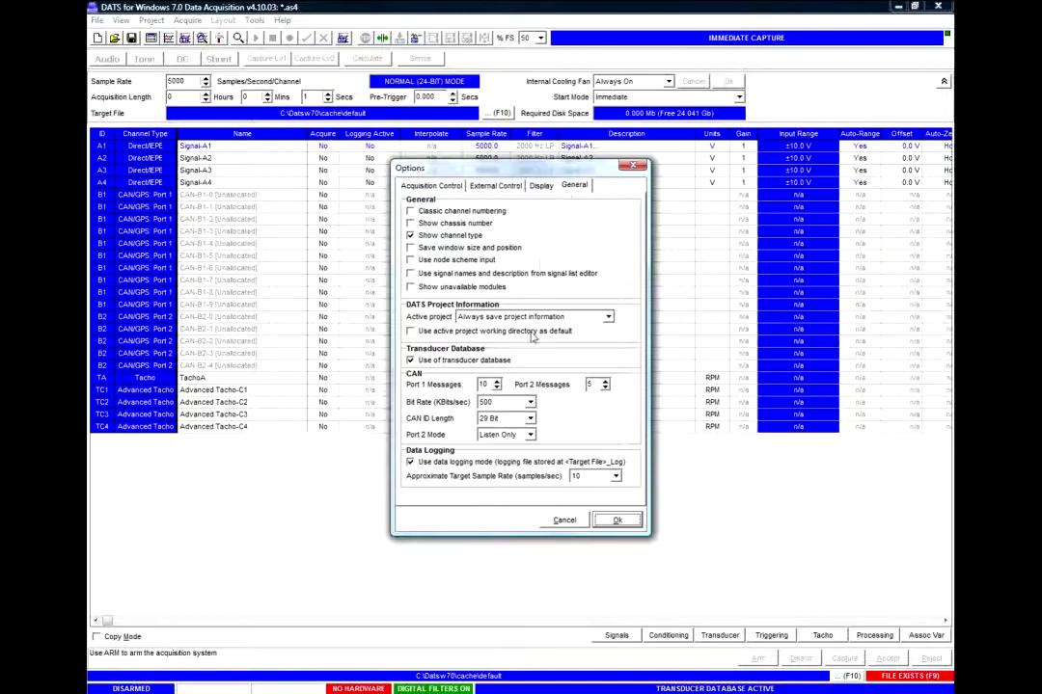
{"action": "left_click", "coordinate": [530, 403]}
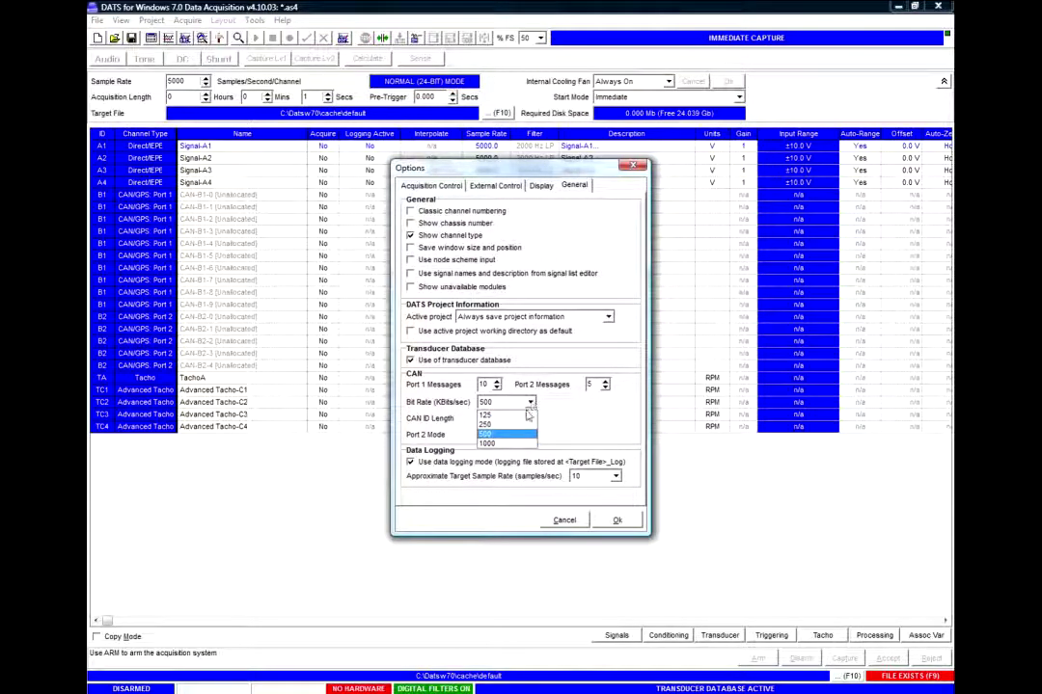
{"action": "left_click", "coordinate": [523, 435]}
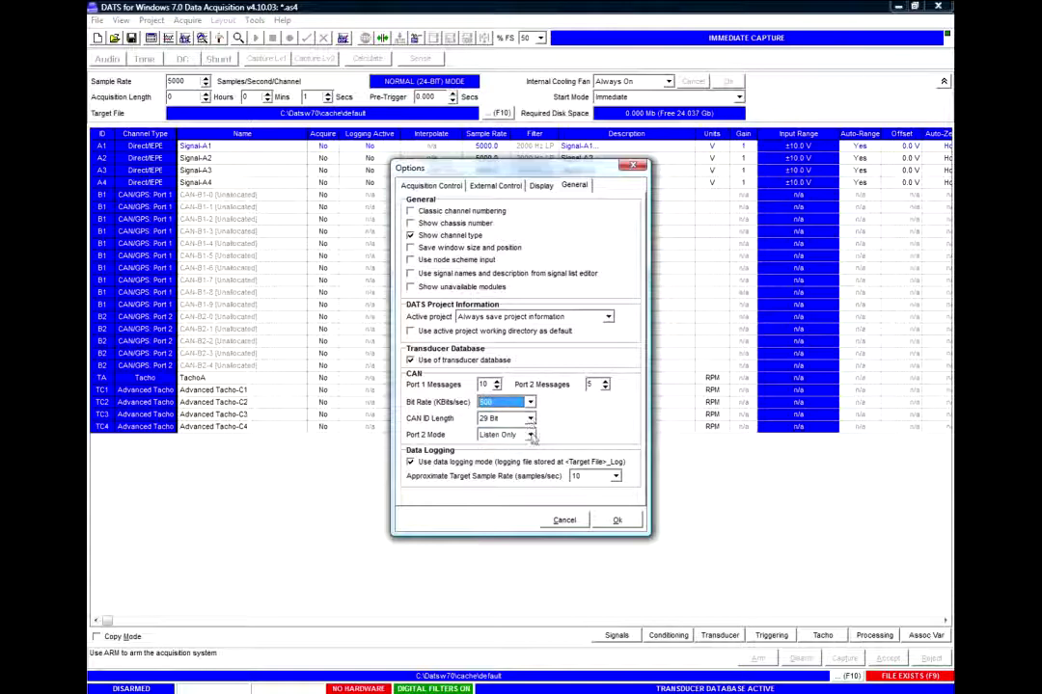
{"action": "left_click", "coordinate": [530, 436]}
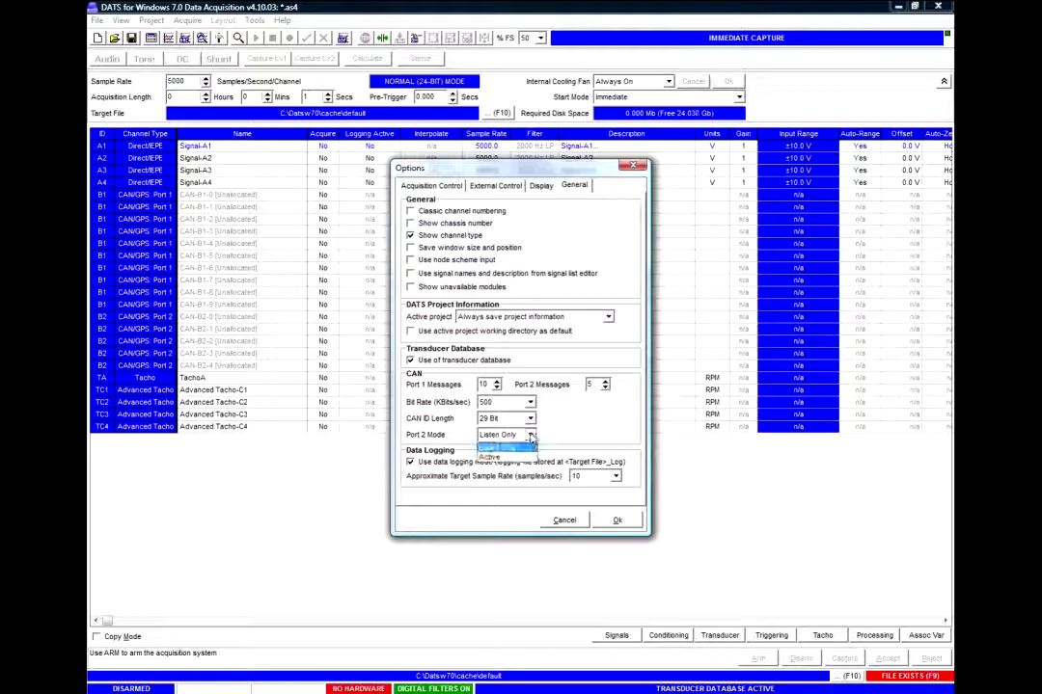
{"action": "left_click", "coordinate": [530, 440]}
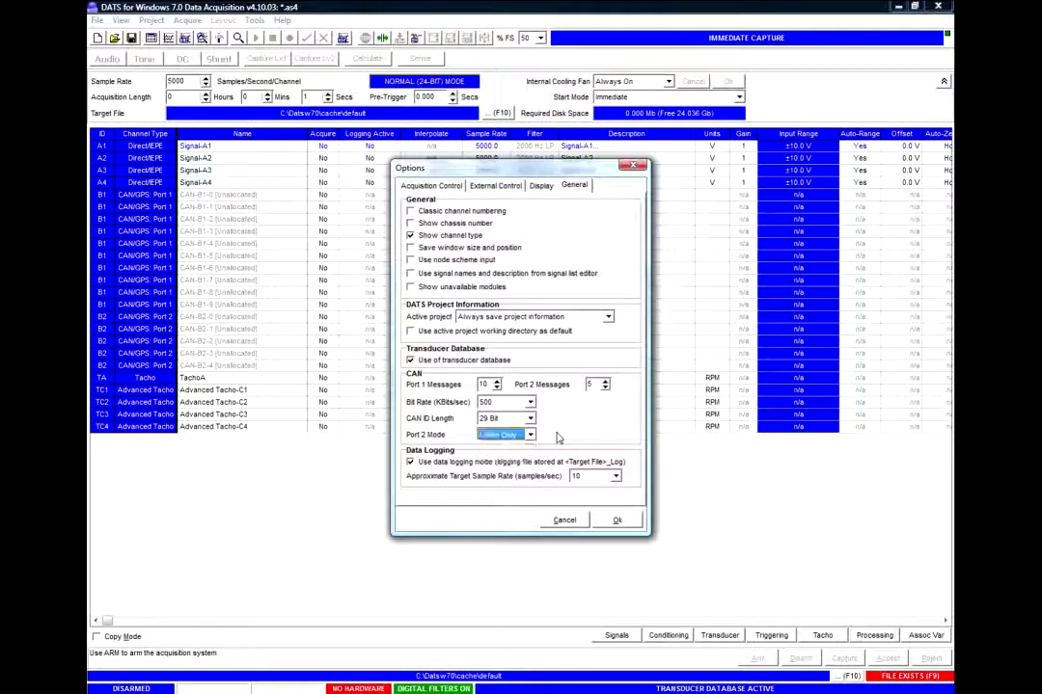
{"action": "left_click", "coordinate": [591, 384]}
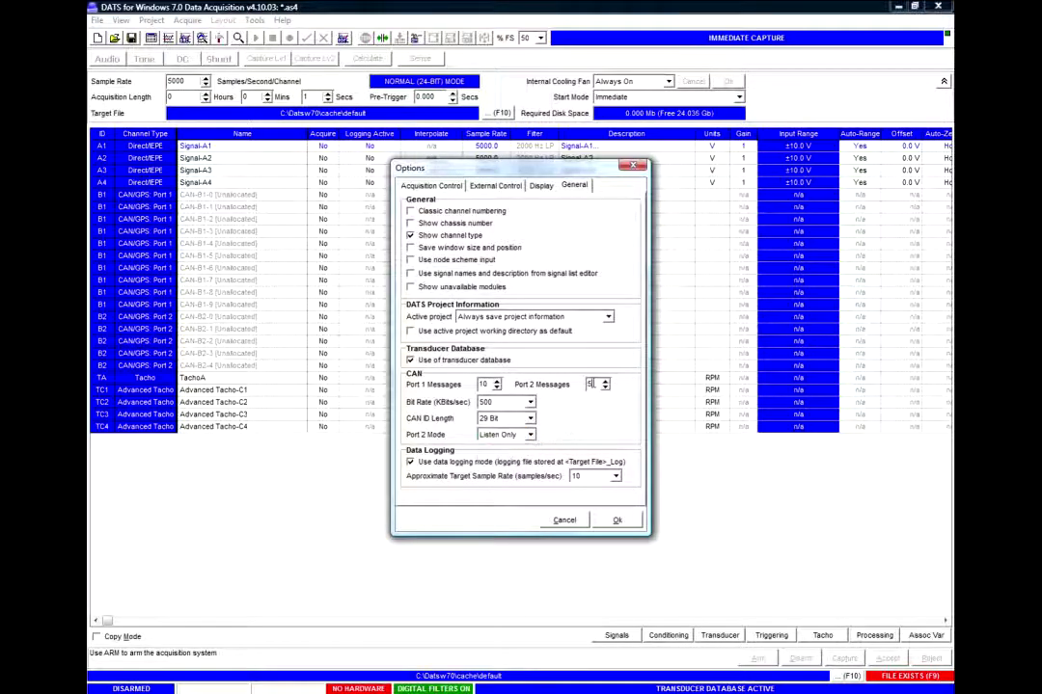
{"action": "left_click", "coordinate": [604, 389]}
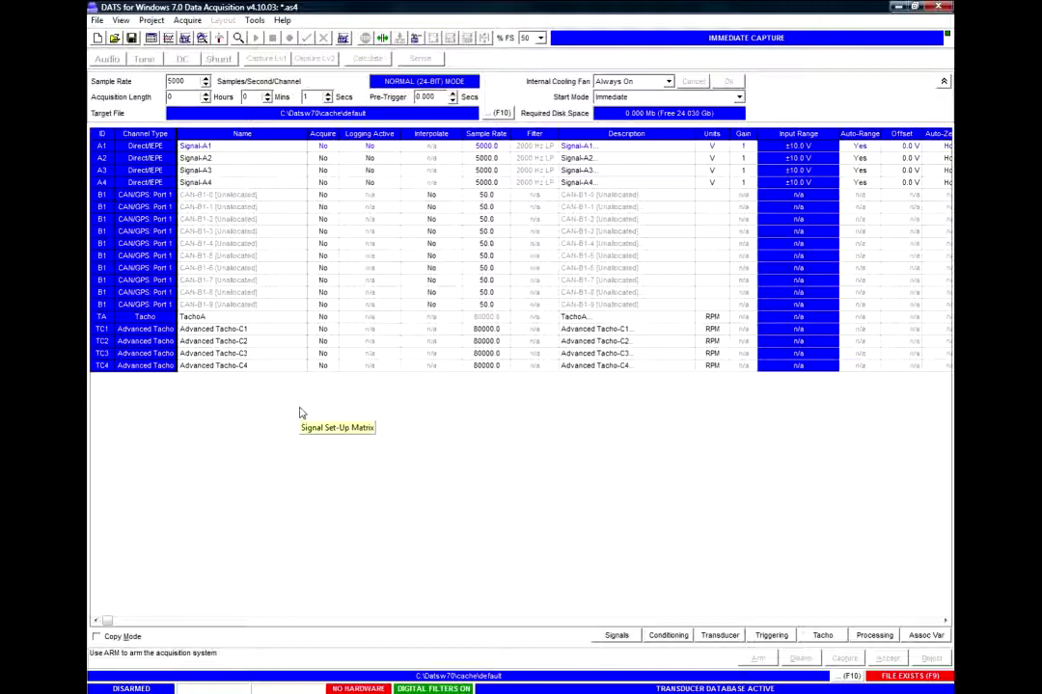
Import the Vector dbc file 2005_U222_U228_HSCAN_R06_010704 from CAN Bus Testing into the CAN Parameter Explorer.
{"action": "left_click", "coordinate": [120, 20]}
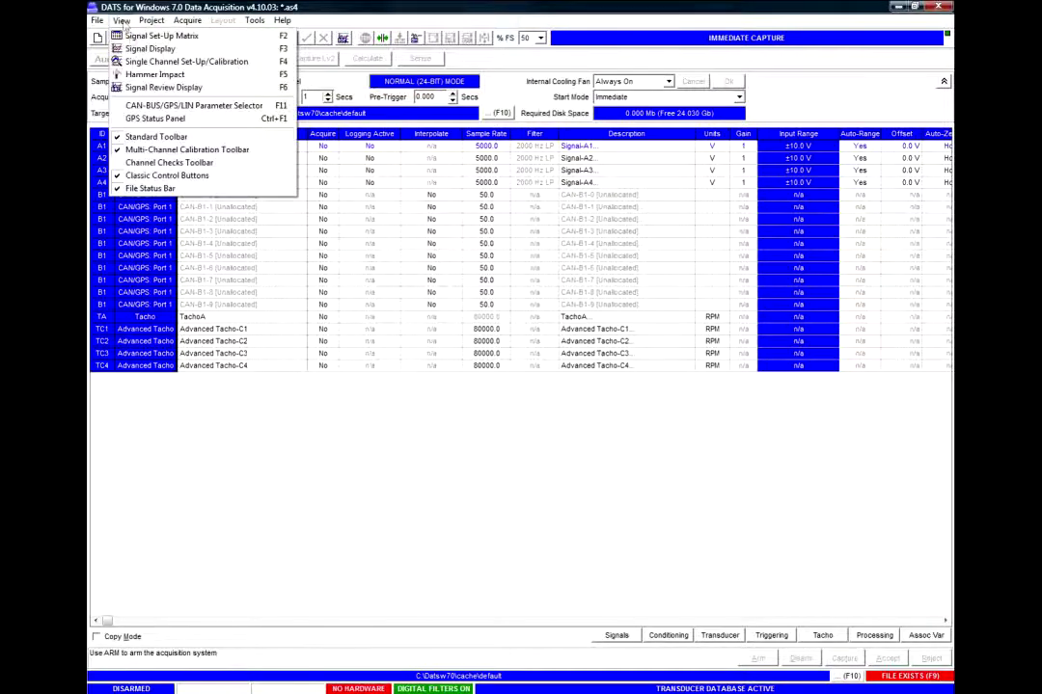
{"action": "left_click", "coordinate": [270, 106]}
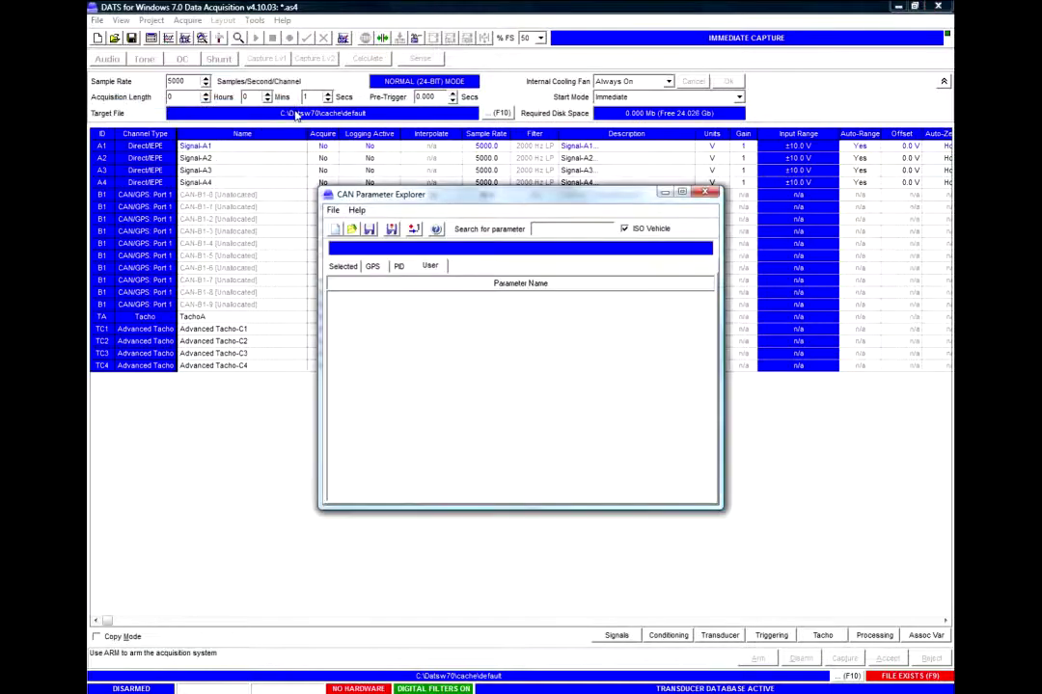
{"action": "left_click", "coordinate": [392, 229]}
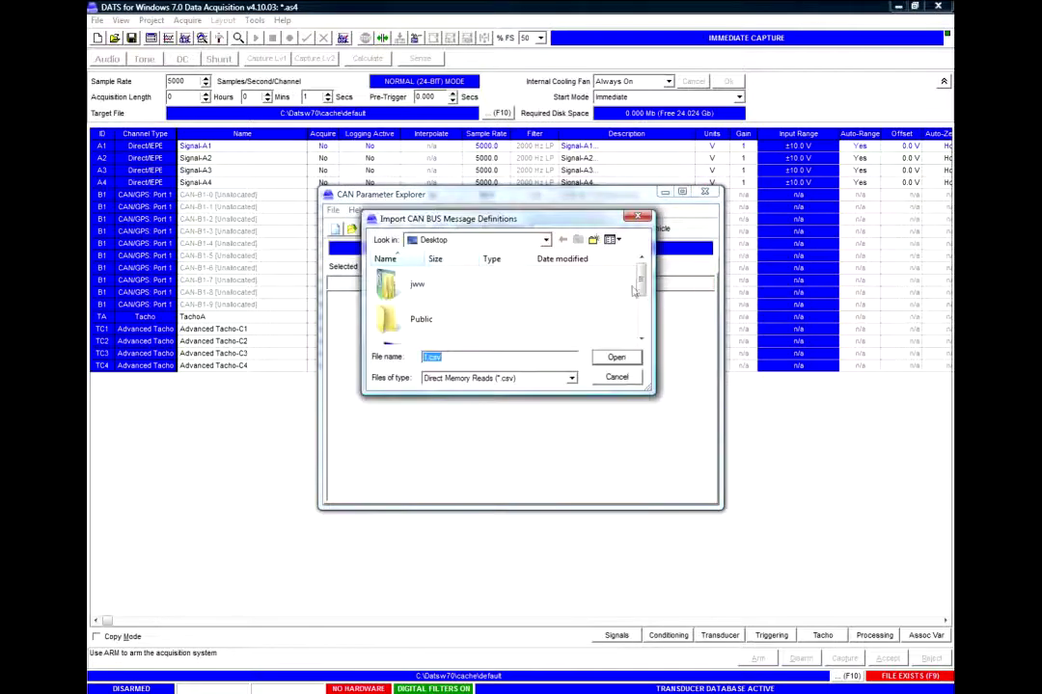
{"action": "scroll", "coordinate": [634, 291], "scroll_direction": "down", "scroll_amount": 3}
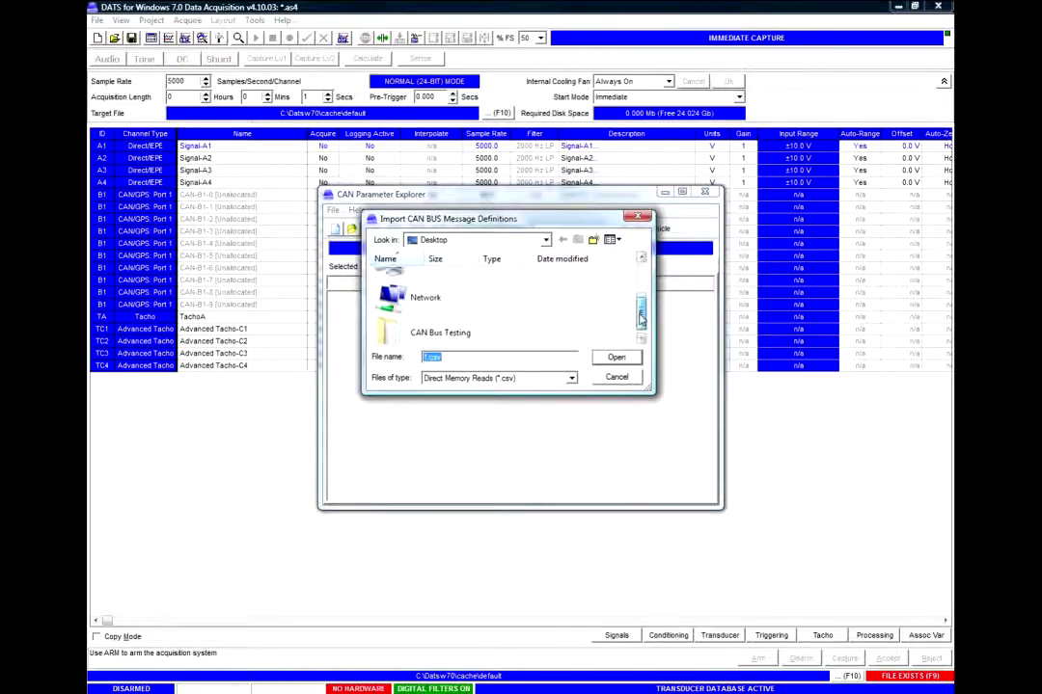
{"action": "double_click", "coordinate": [461, 328]}
{"action": "left_click", "coordinate": [570, 378]}
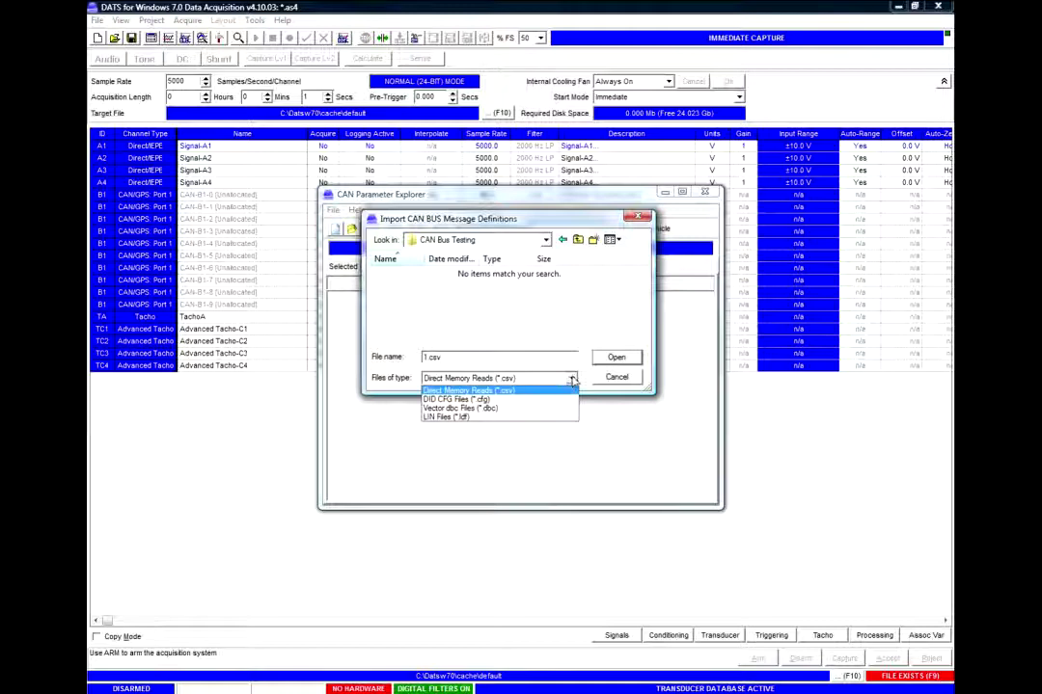
{"action": "left_click", "coordinate": [505, 408]}
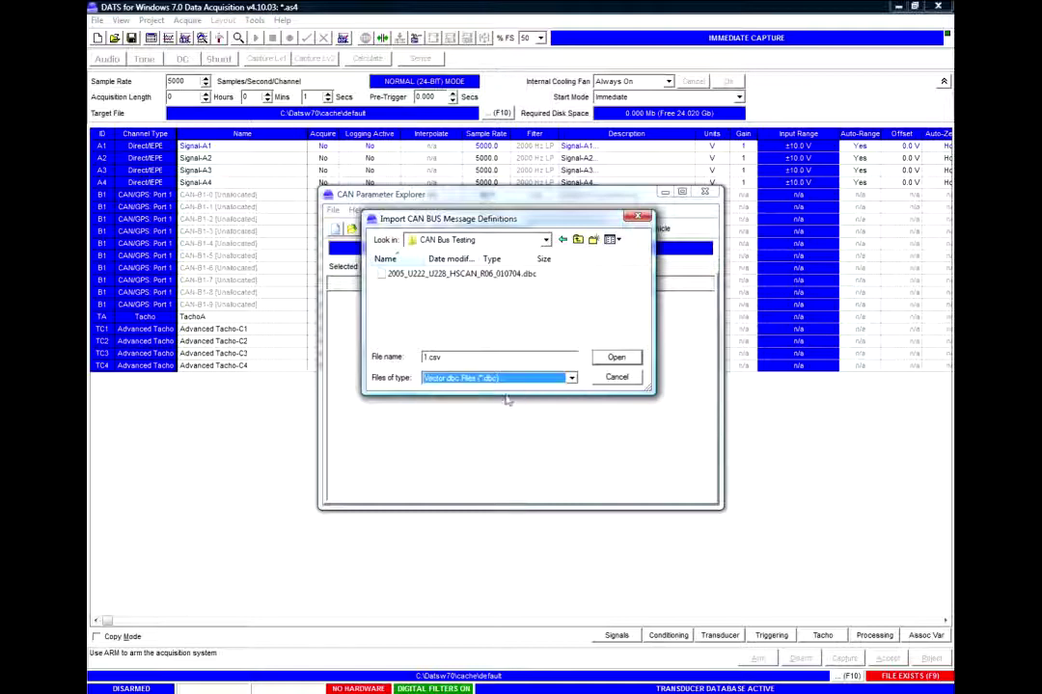
{"action": "left_click", "coordinate": [479, 276]}
{"action": "left_click", "coordinate": [617, 357]}
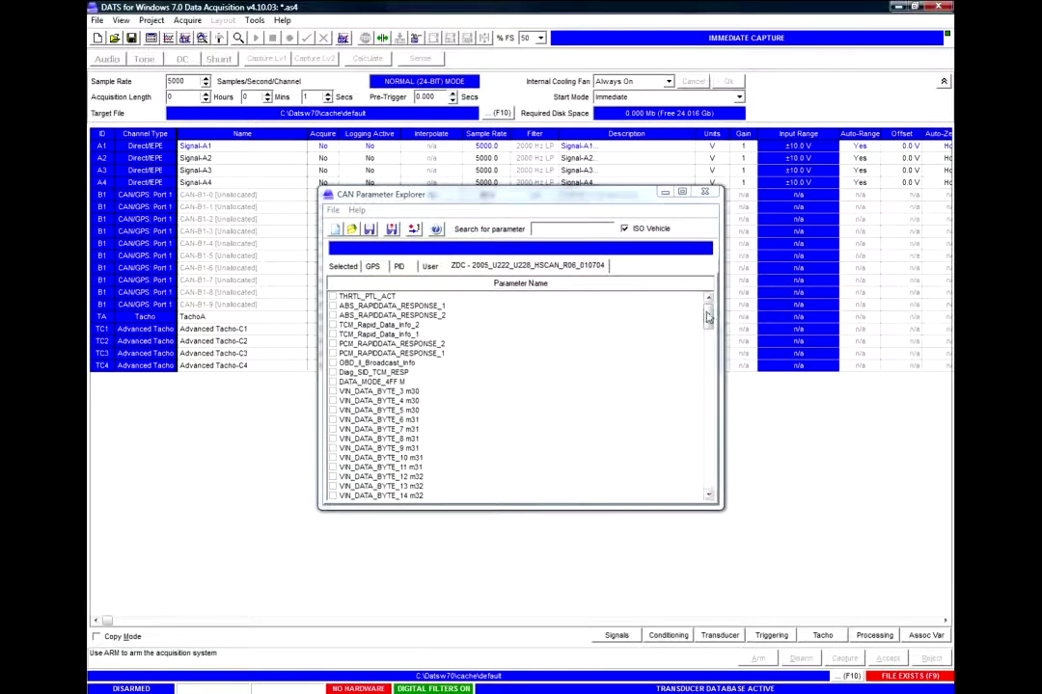
Tick TRANSMISSION, FUEL_FLOW and BAROMETRIC_PRESSURE in the imported CAN parameter list.
{"action": "left_click_drag", "start_coordinate": [707, 317], "coordinate": [715, 479]}
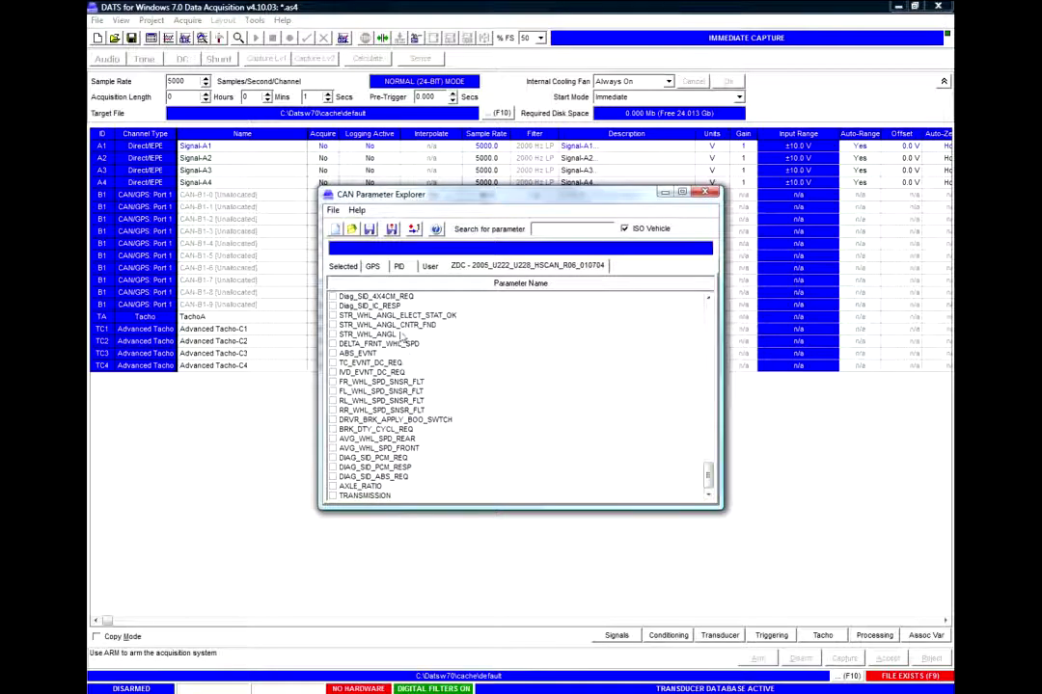
{"action": "left_click", "coordinate": [331, 499]}
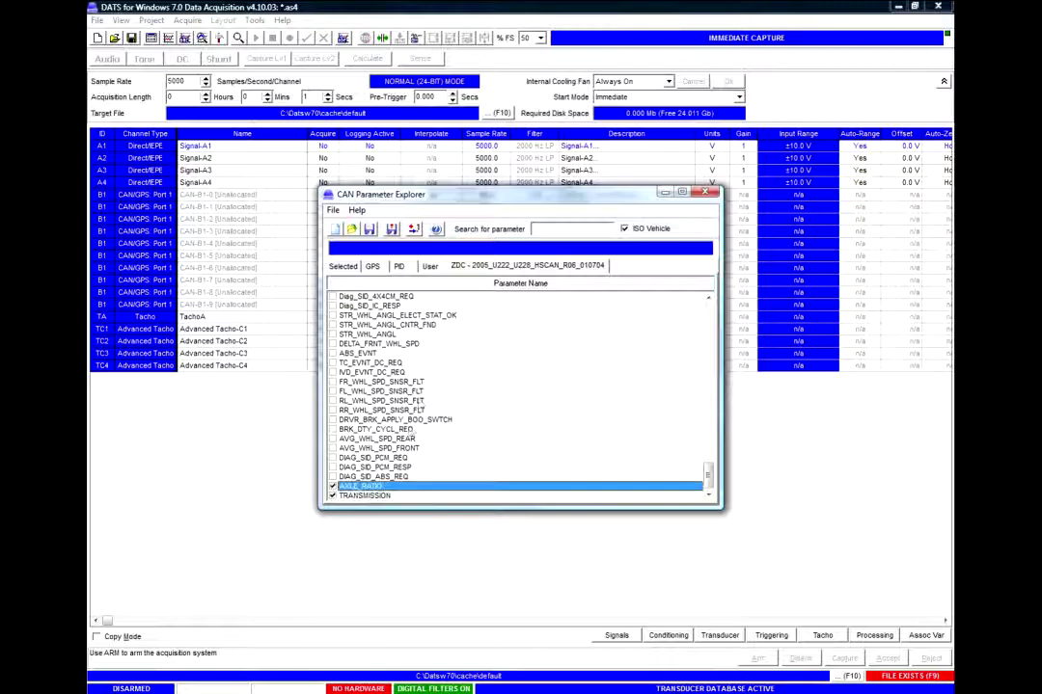
{"action": "scroll", "coordinate": [415, 410], "scroll_direction": "up", "scroll_amount": 3}
{"action": "scroll", "coordinate": [415, 410], "scroll_direction": "up", "scroll_amount": 10}
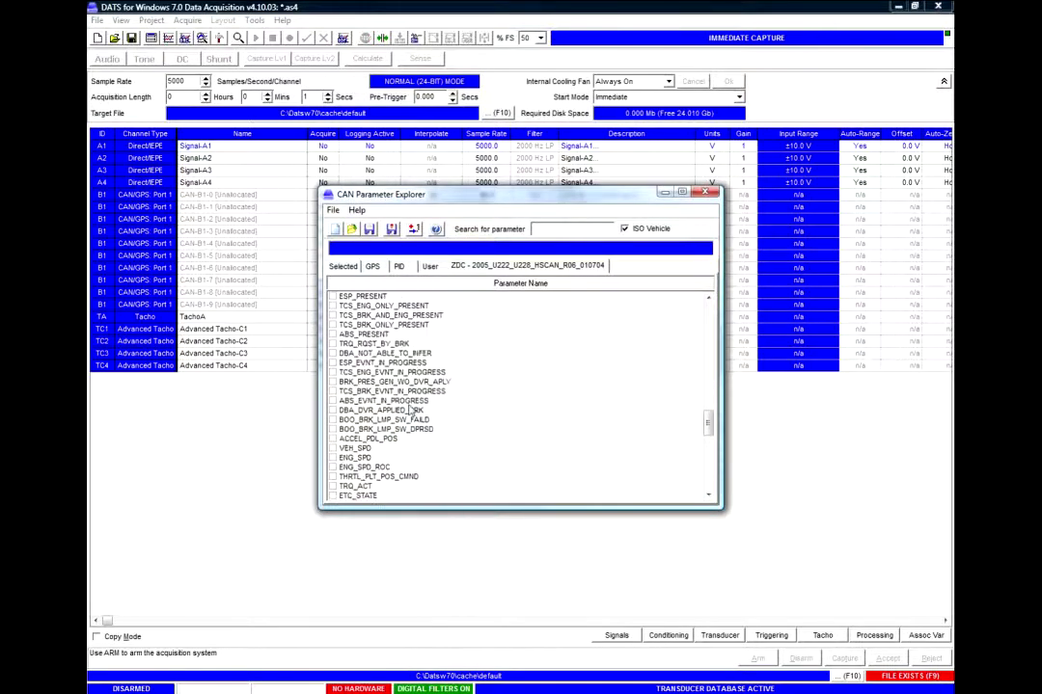
{"action": "scroll", "coordinate": [408, 410], "scroll_direction": "up", "scroll_amount": 2}
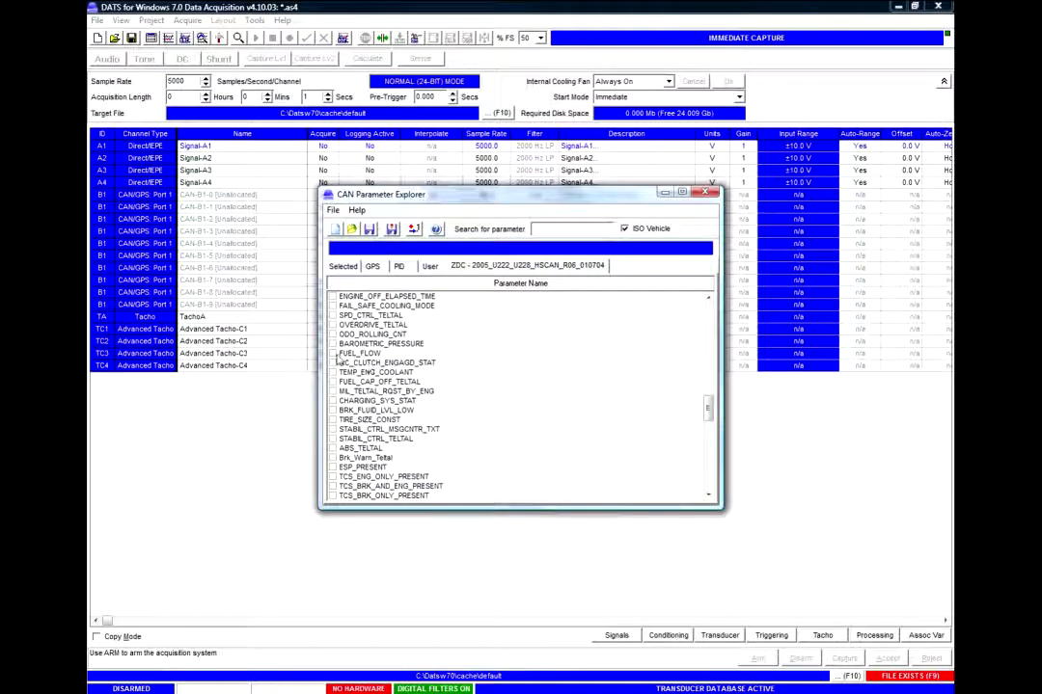
{"action": "left_click", "coordinate": [332, 354]}
{"action": "left_click", "coordinate": [333, 343]}
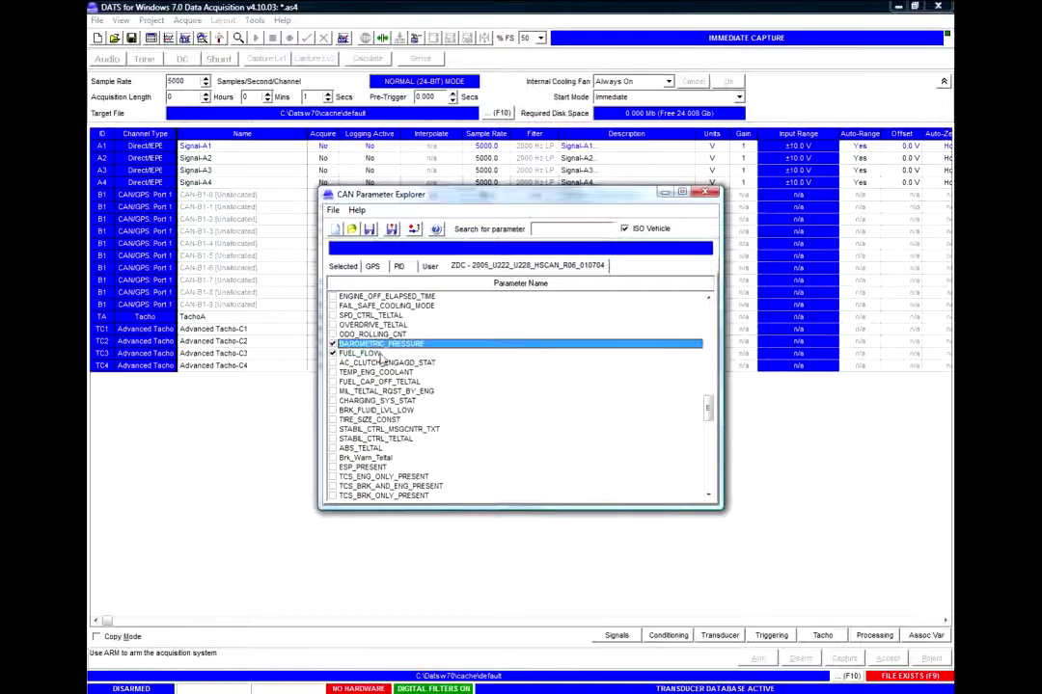
On the Selected tab, map TRANSMISSION, AXLE_RATIO, FUEL_FLOW and BAROMETRIC_PRESSURE onto the first four B1 rows.
{"action": "left_click", "coordinate": [346, 267]}
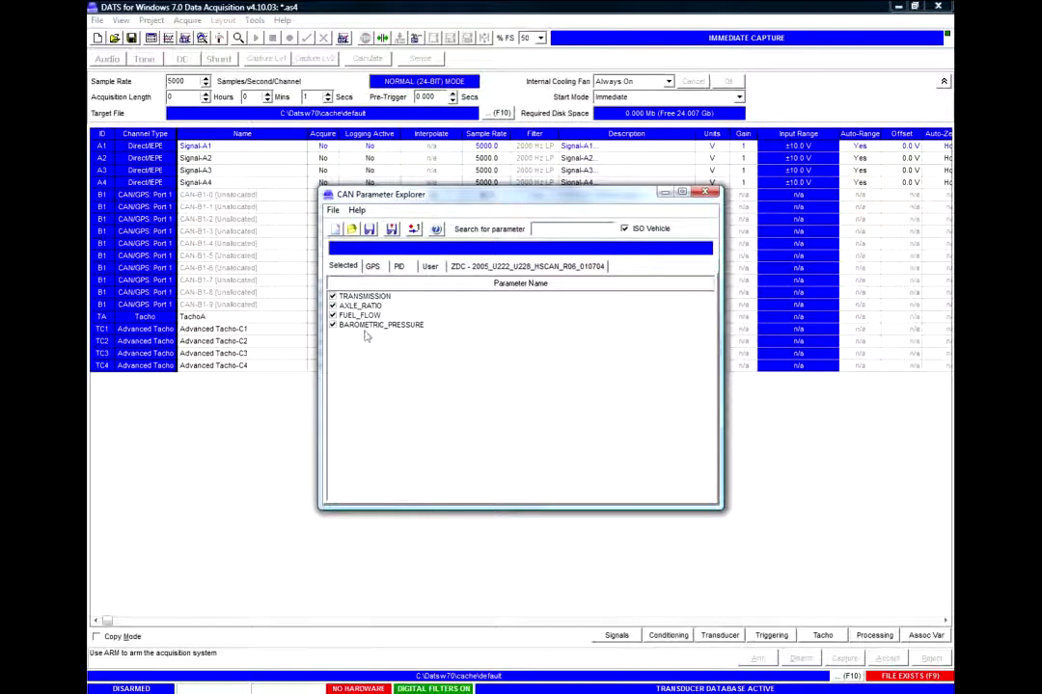
{"action": "left_click_drag", "start_coordinate": [363, 300], "coordinate": [247, 196]}
{"action": "left_click_drag", "start_coordinate": [360, 305], "coordinate": [248, 216]}
{"action": "left_click_drag", "start_coordinate": [372, 317], "coordinate": [223, 218]}
{"action": "left_click_drag", "start_coordinate": [372, 329], "coordinate": [228, 238]}
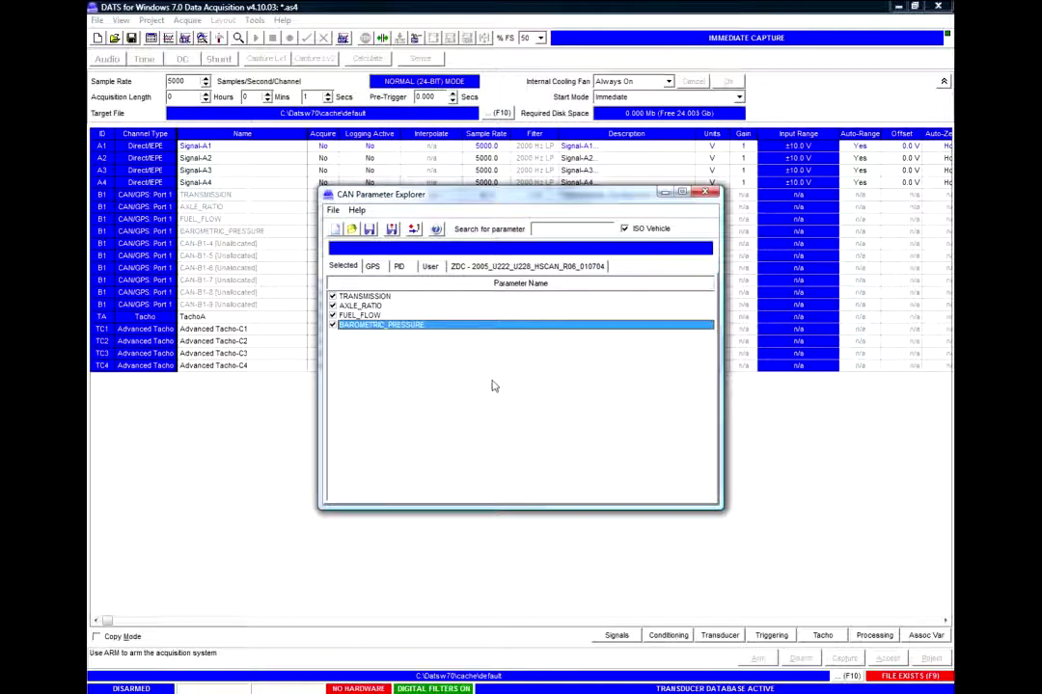
Close the CAN Parameter Explorer, saving the CAN database as 'Can Data Setup'.
{"action": "left_click", "coordinate": [704, 192]}
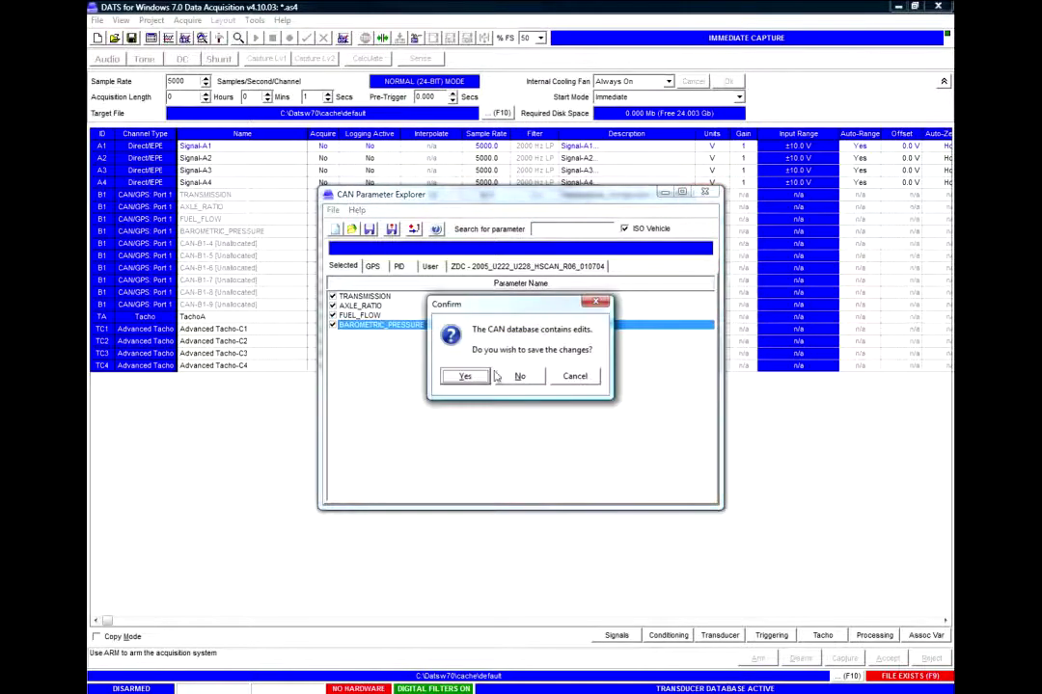
{"action": "left_click", "coordinate": [472, 377]}
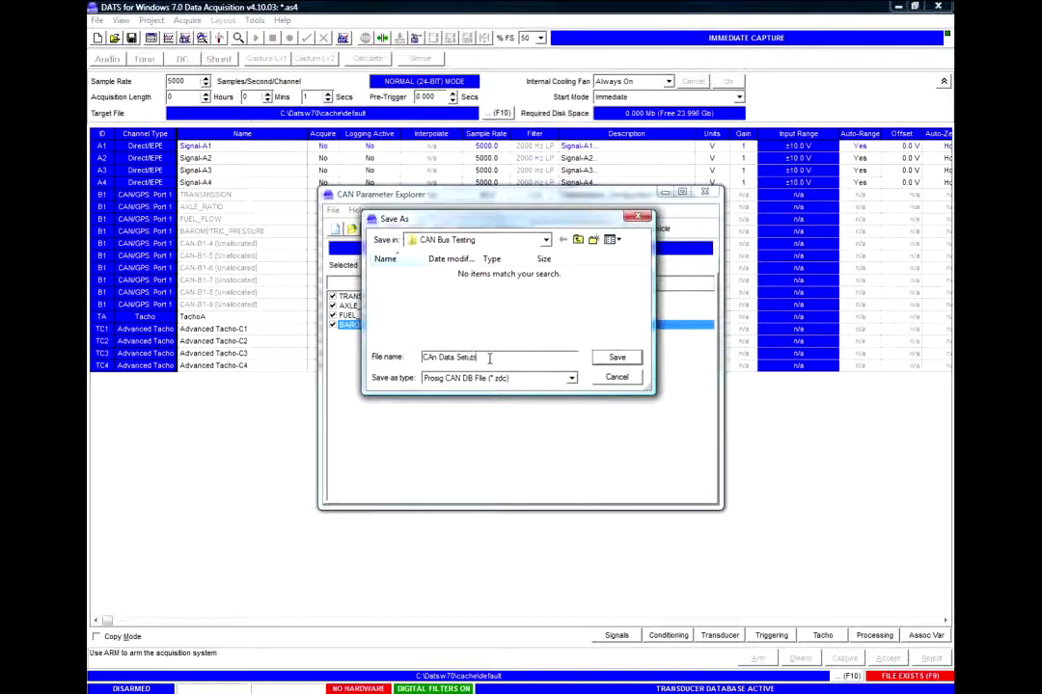
{"action": "key", "text": "BackSpace"}
{"action": "type", "text": "a"}
{"action": "left_click", "coordinate": [617, 358]}
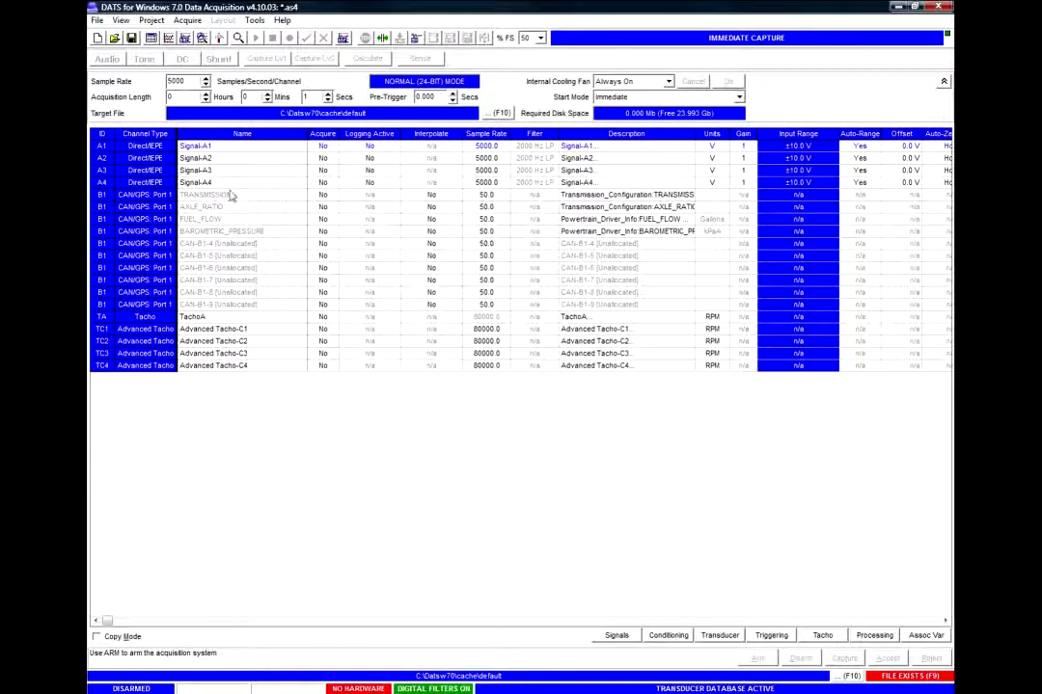
Set Acquire to Yes for all CAN B1 channels with a 50.0 sample rate.
{"action": "left_click", "coordinate": [331, 198]}
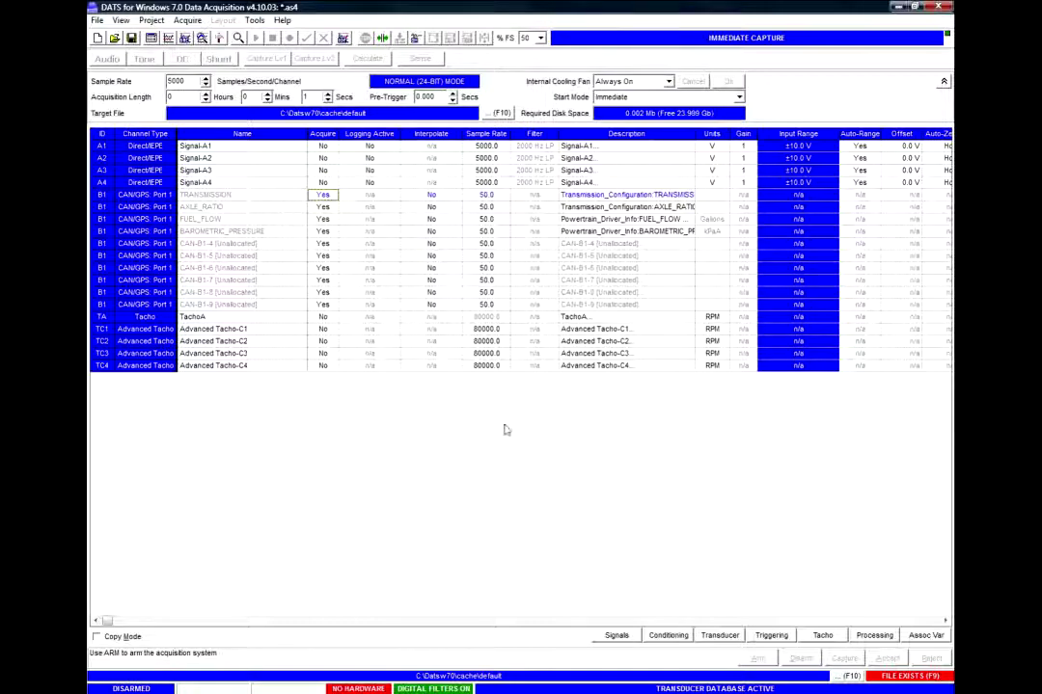
{"action": "left_click", "coordinate": [500, 198]}
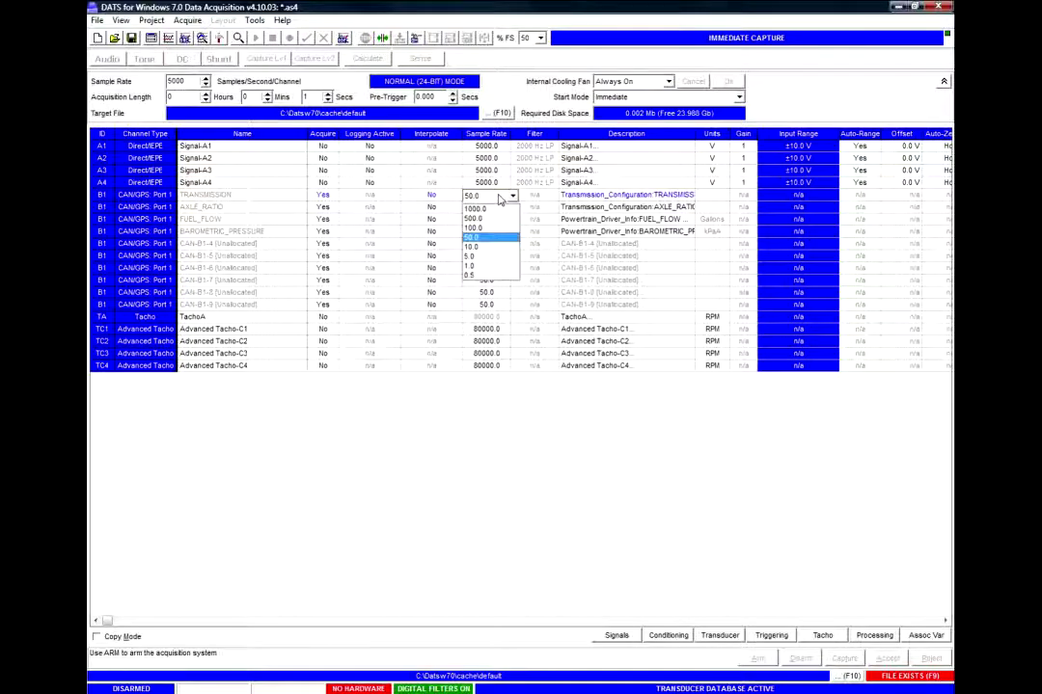
{"action": "left_click", "coordinate": [500, 238]}
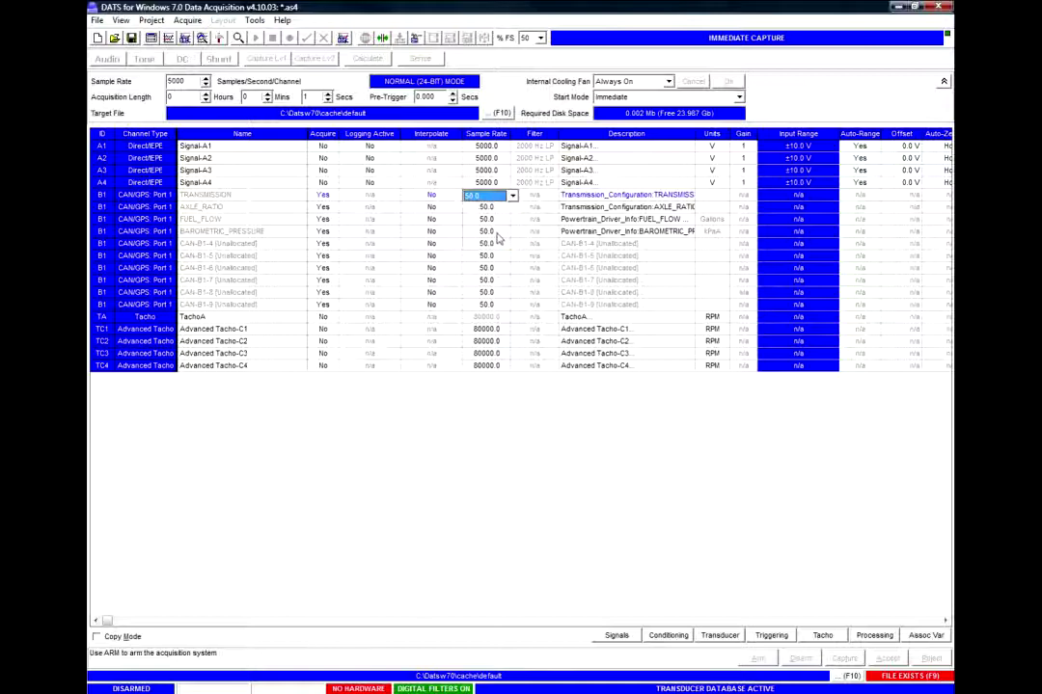
{"action": "left_click", "coordinate": [497, 232]}
{"action": "key", "text": "Up"}
{"action": "key", "text": "Up"}
{"action": "key", "text": "Up"}
{"action": "key", "text": "Left"}
{"action": "key", "text": "Left"}
{"action": "key", "text": "Left"}
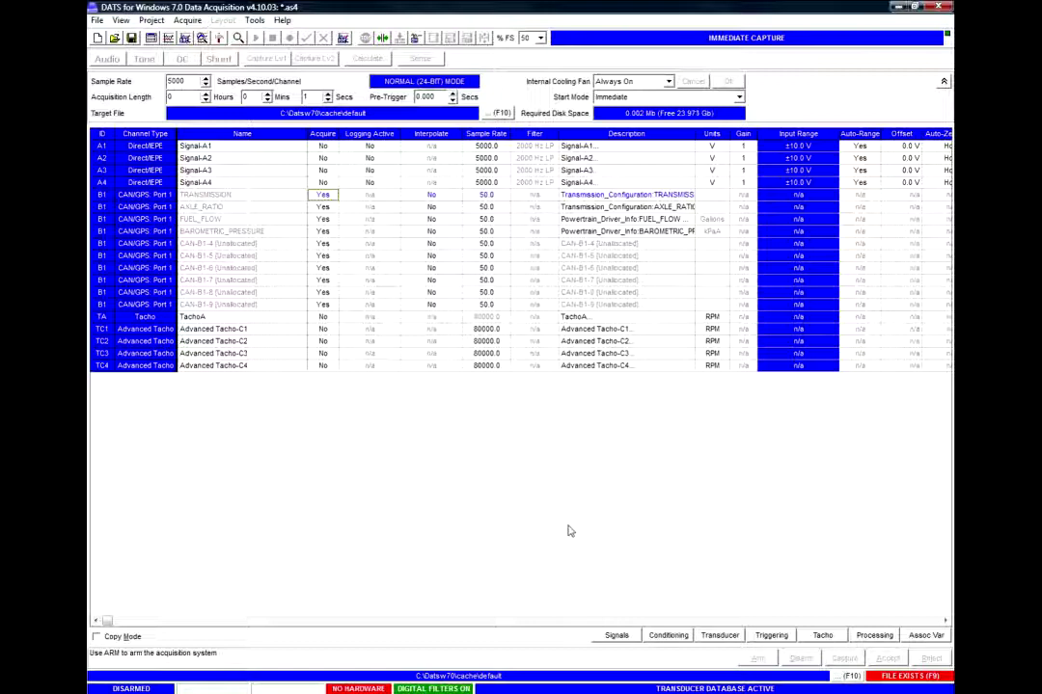
Use Save Set-Up As to store the acquisition setup under the file name Setup.
{"action": "left_click", "coordinate": [99, 23]}
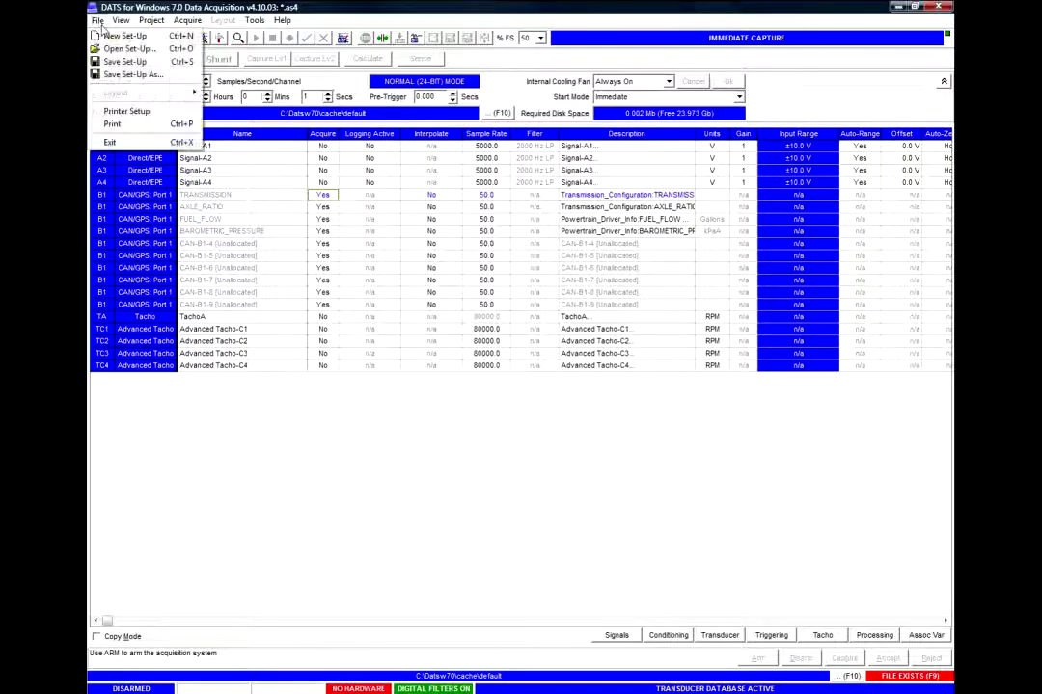
{"action": "left_click", "coordinate": [132, 74]}
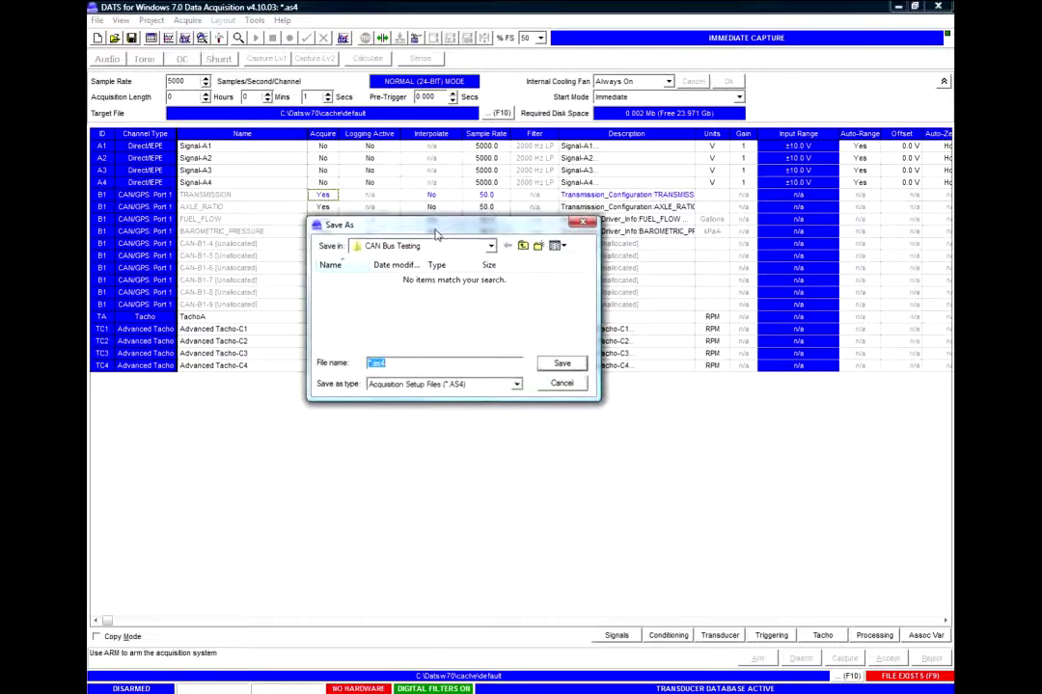
{"action": "type", "text": "Selup"}
{"action": "left_click", "coordinate": [561, 364]}
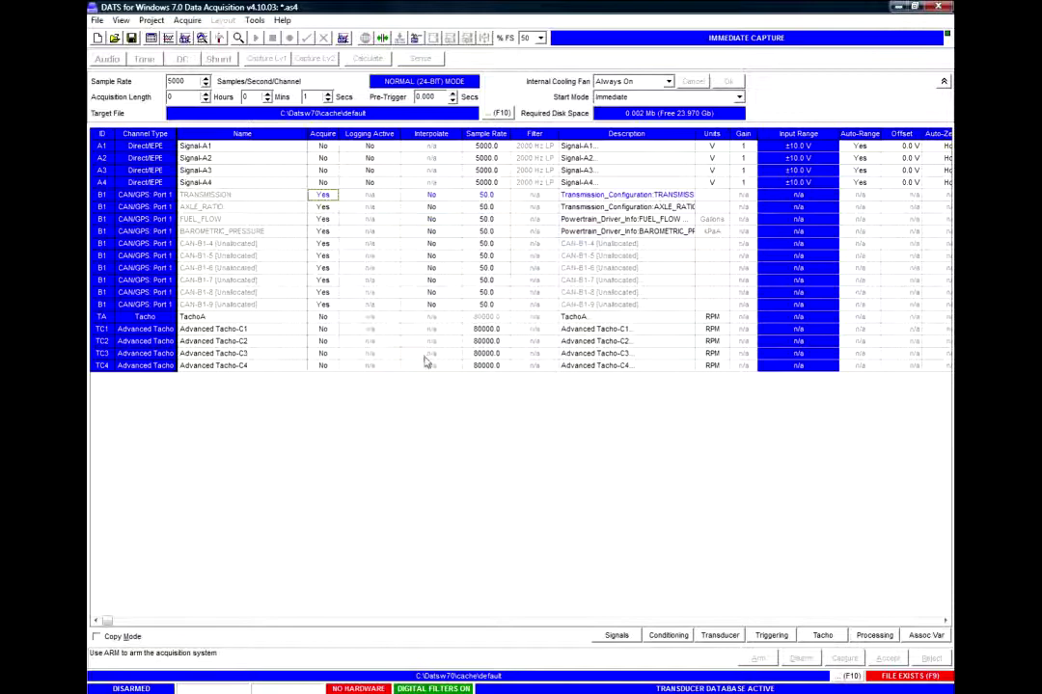
On the real-time display, plot TRANSMISSION and AXLE_RATIO as side-by-side traces.
{"action": "left_click", "coordinate": [151, 37]}
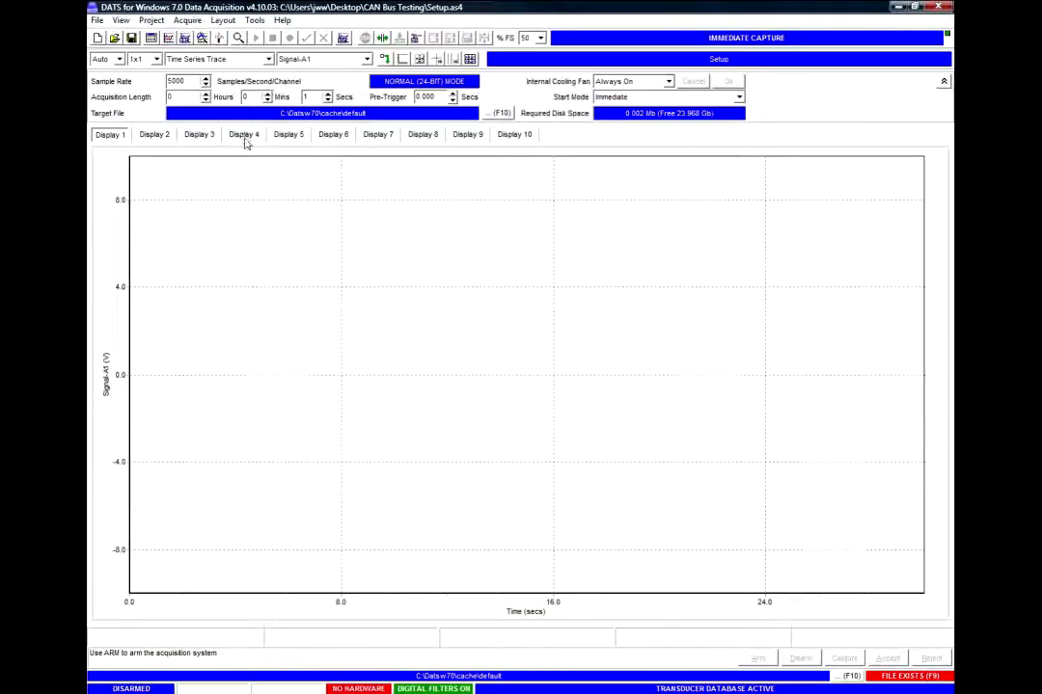
{"action": "left_click", "coordinate": [281, 58]}
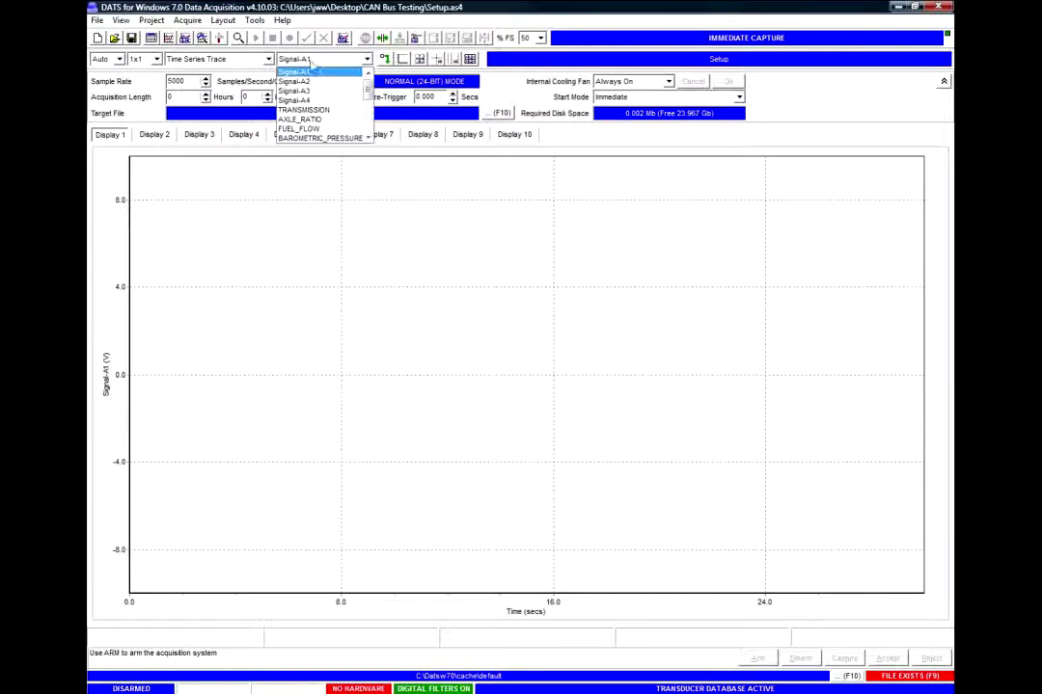
{"action": "left_click", "coordinate": [335, 109]}
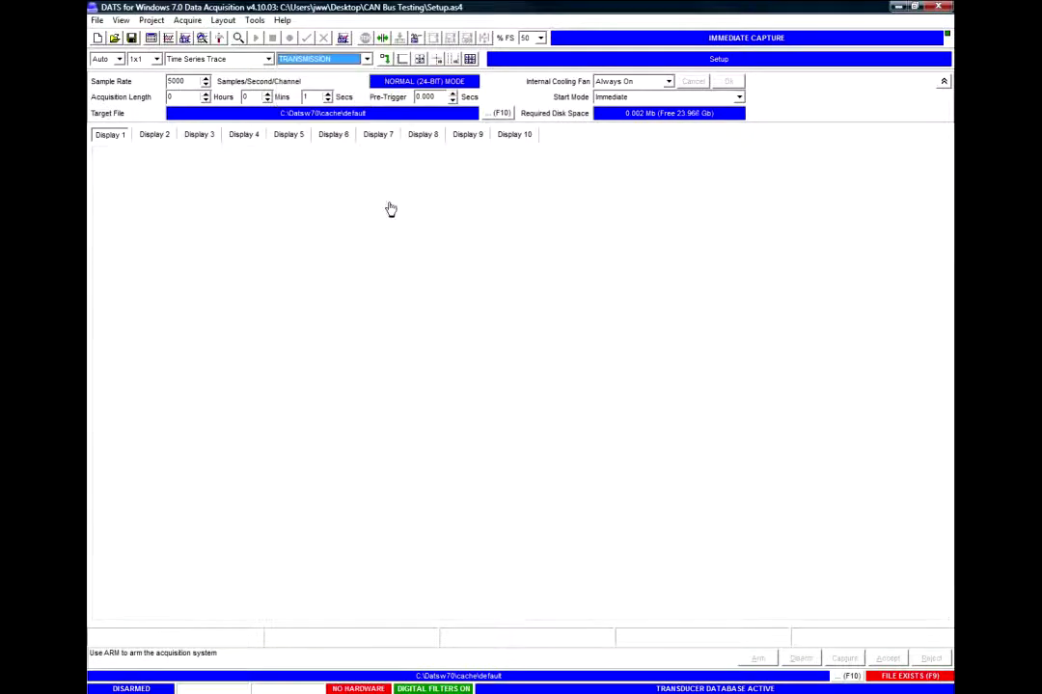
{"action": "left_click", "coordinate": [368, 60]}
{"action": "left_click", "coordinate": [313, 81]}
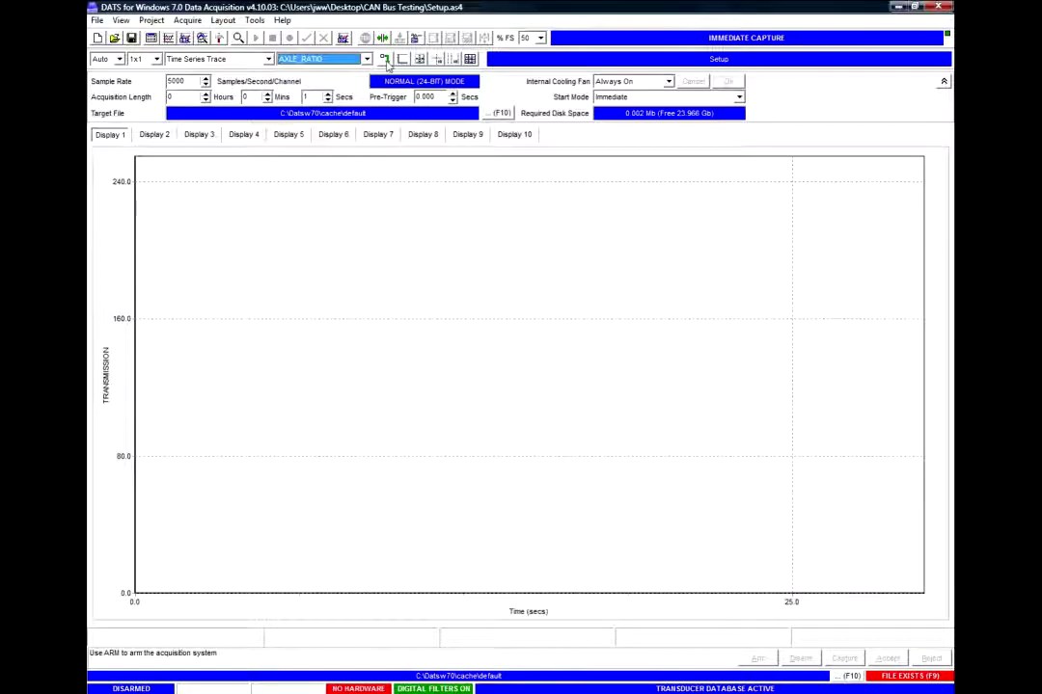
{"action": "left_click_drag", "start_coordinate": [914, 371], "coordinate": [774, 317]}
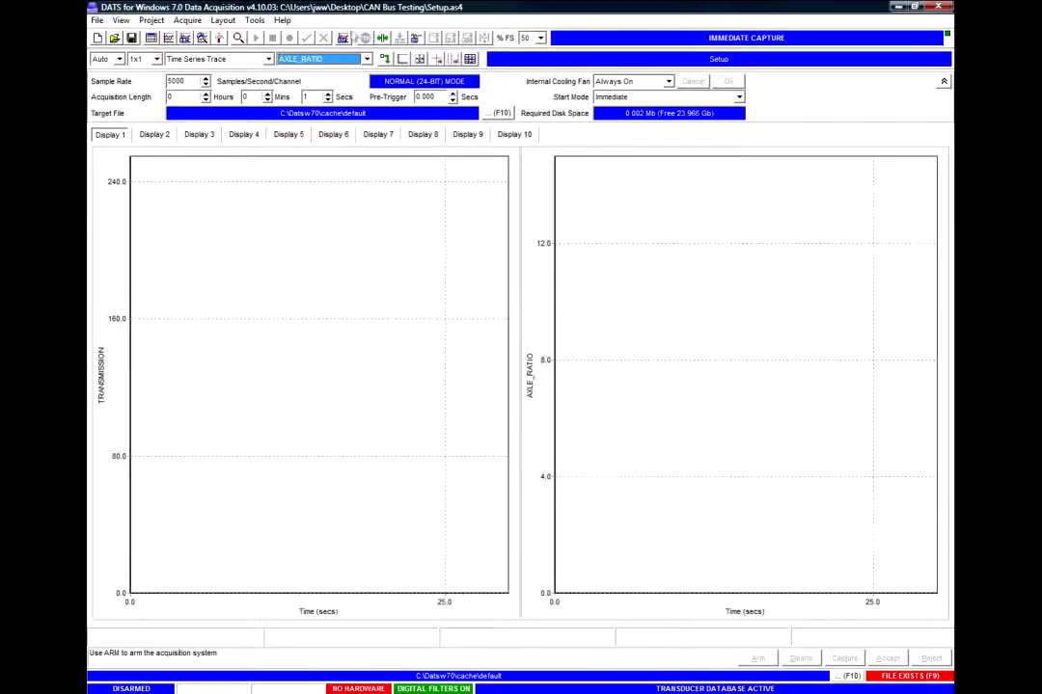
Add FUEL_FLOW and BAROMETRIC_PRESSURE trace plots in the lower half of Display 1.
{"action": "left_click", "coordinate": [313, 58]}
{"action": "left_click", "coordinate": [299, 81]}
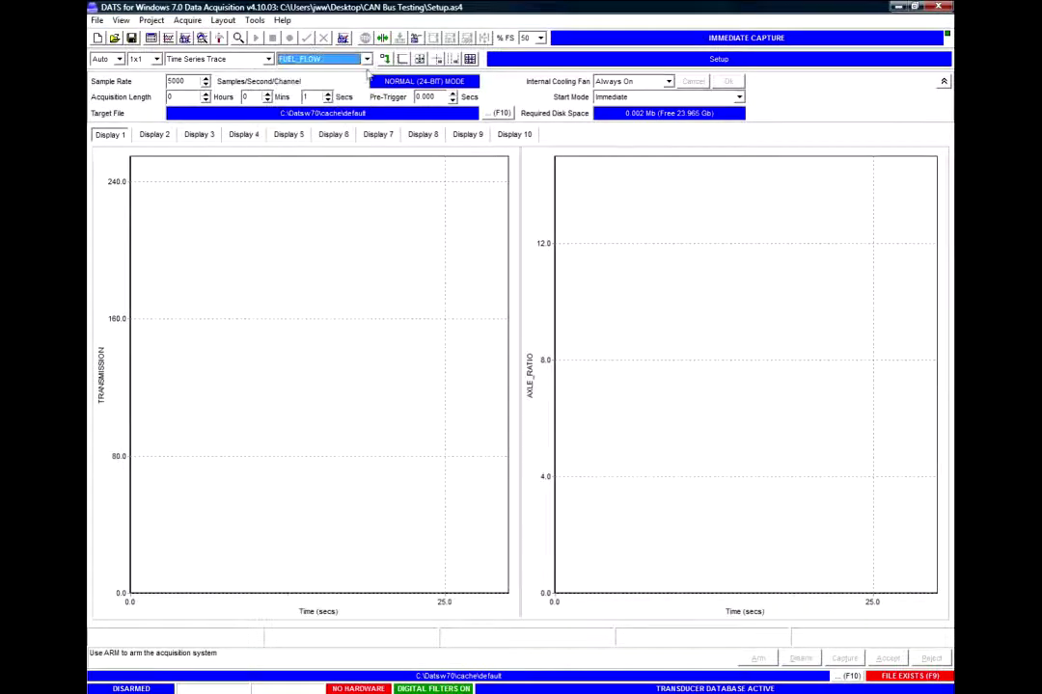
{"action": "left_click_drag", "start_coordinate": [280, 493], "coordinate": [279, 611]}
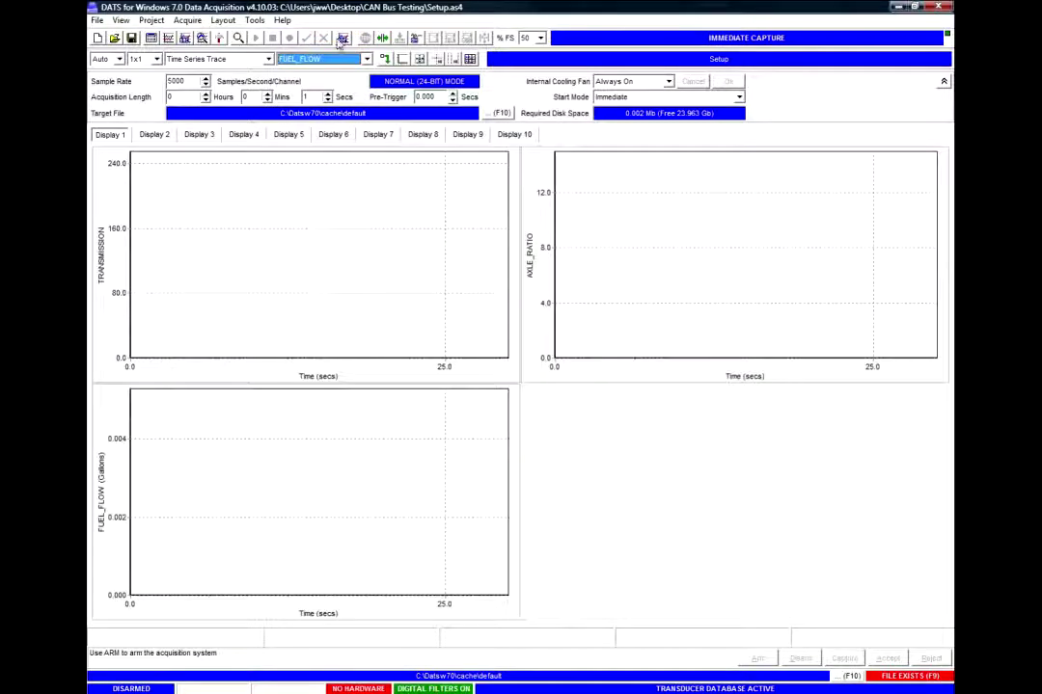
{"action": "left_click", "coordinate": [307, 58]}
{"action": "left_click", "coordinate": [344, 82]}
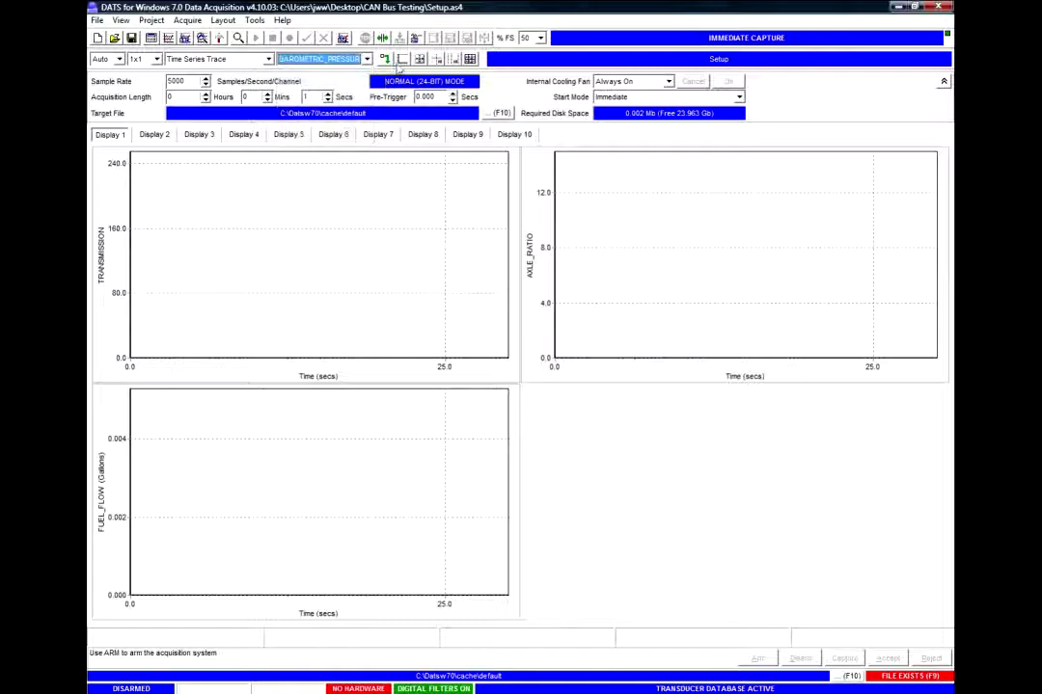
{"action": "left_click_drag", "start_coordinate": [389, 61], "coordinate": [645, 470]}
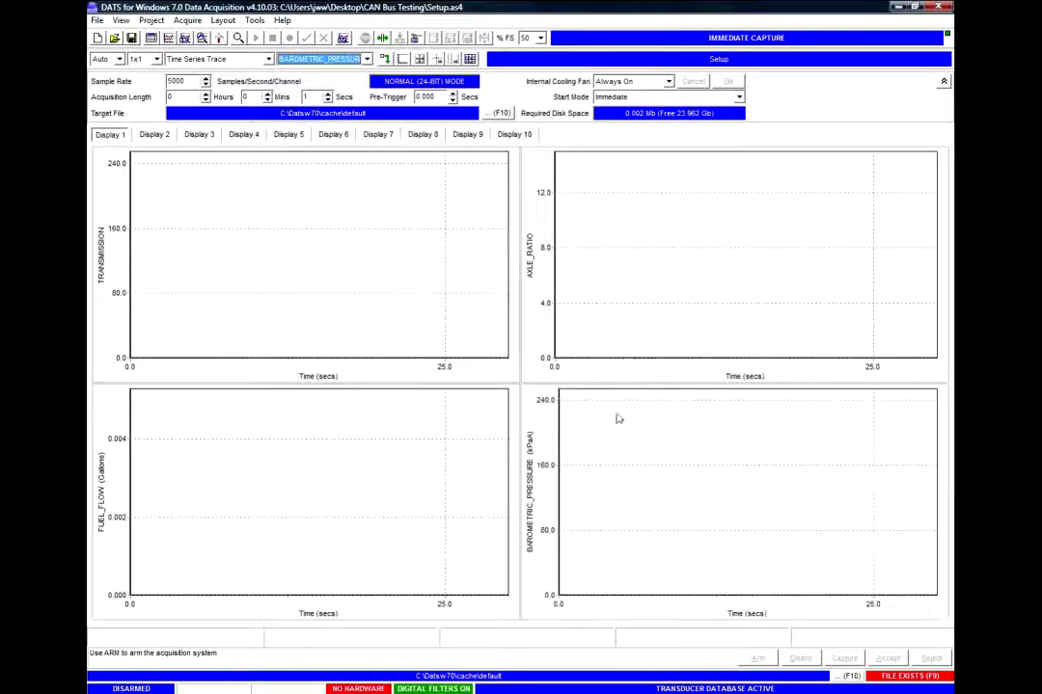